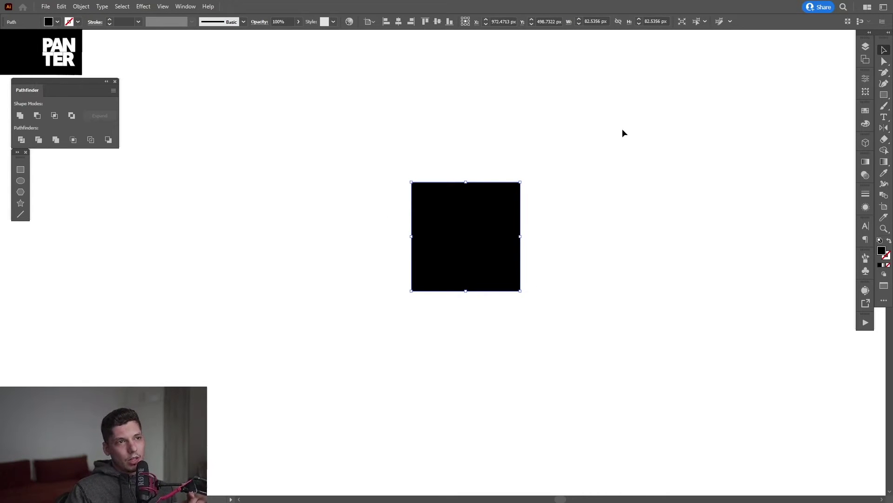
# Step: Move the black square about 91 px to the left on the artboard and deselect it
pyautogui.moveTo(591, 21); pyautogui.dragTo(581, 24)
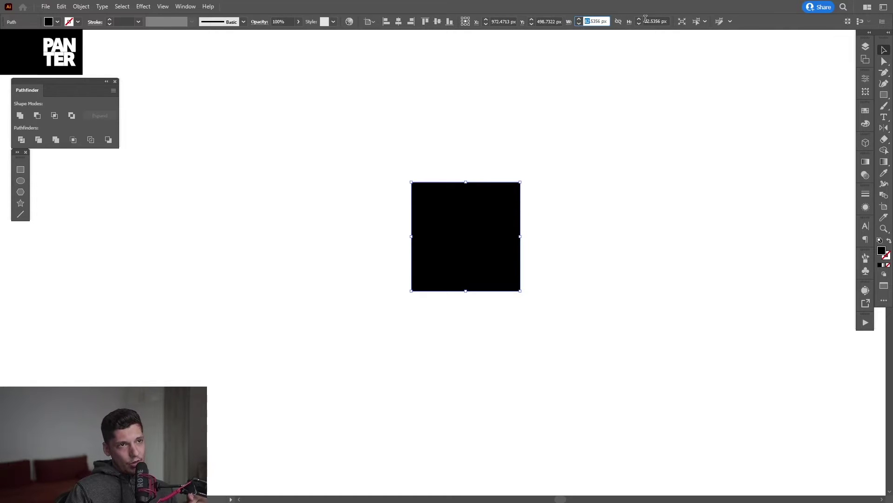
pyautogui.moveTo(495, 245); pyautogui.dragTo(367, 246)
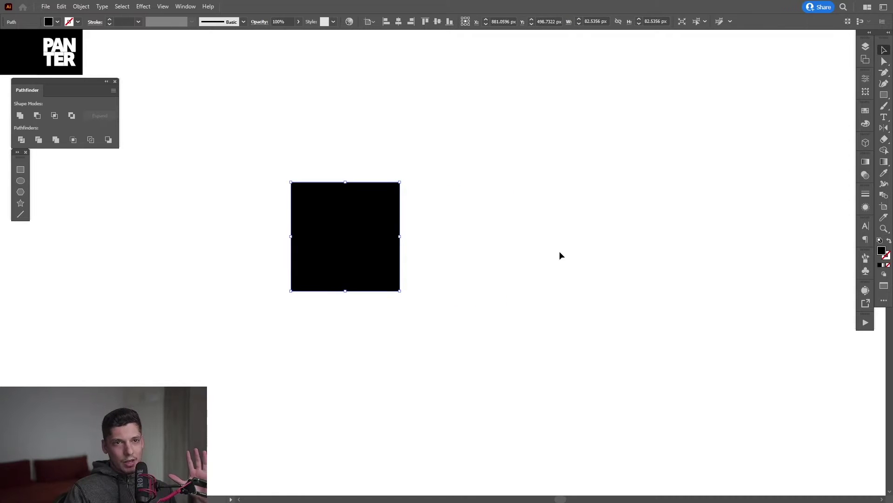
pyautogui.click(559, 251)
# Step: Add a point text object with the capital letter M beside the black square
pyautogui.click(885, 119)
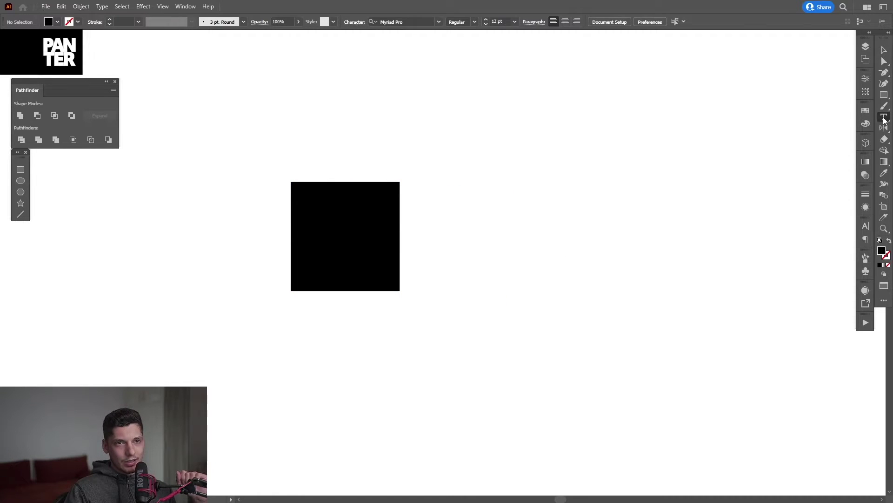
pyautogui.click(465, 224)
pyautogui.press('shift')
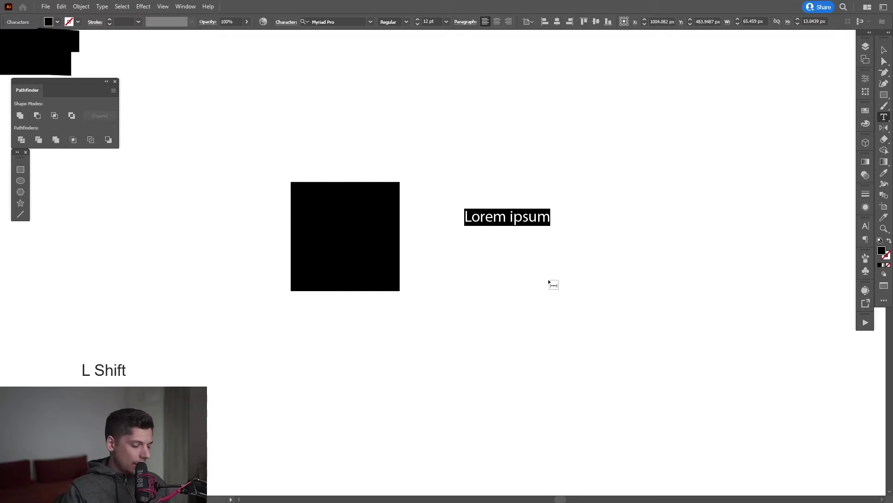
pyautogui.write('M')
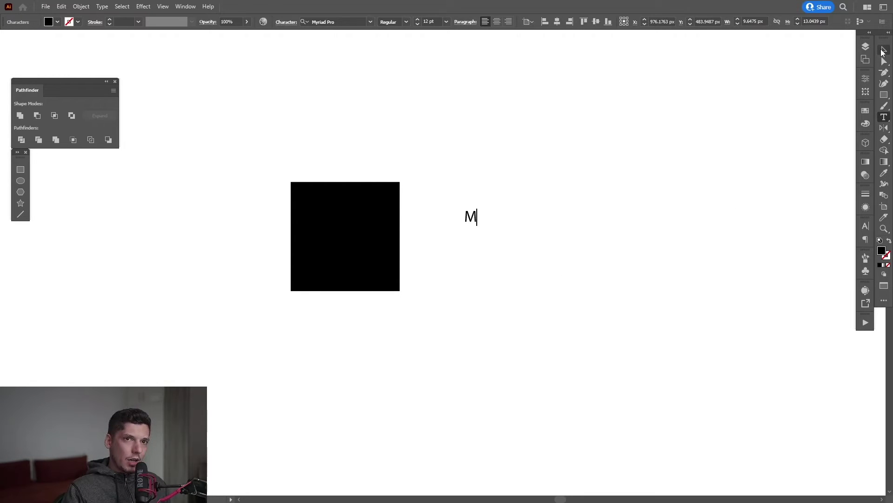
pyautogui.click(884, 50)
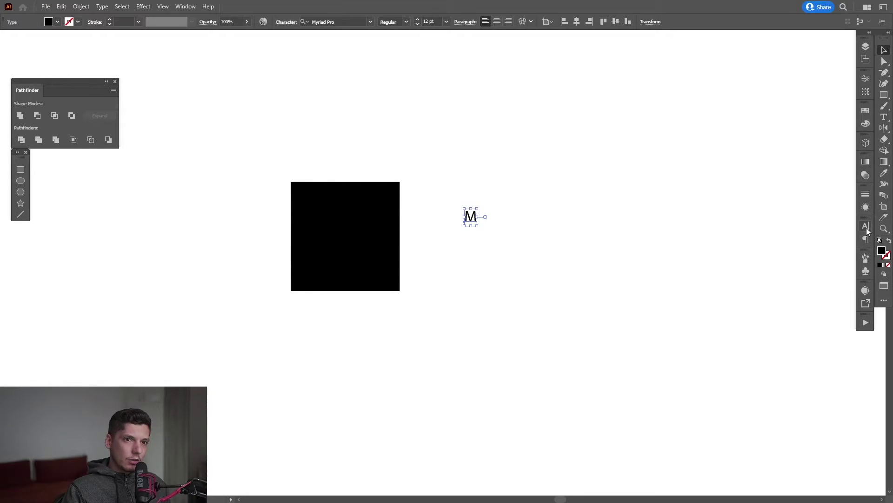
# Step: Set the letter M's font to Inter V in the Extra Light style
pyautogui.click(866, 228)
pyautogui.moveTo(793, 236); pyautogui.dragTo(701, 237)
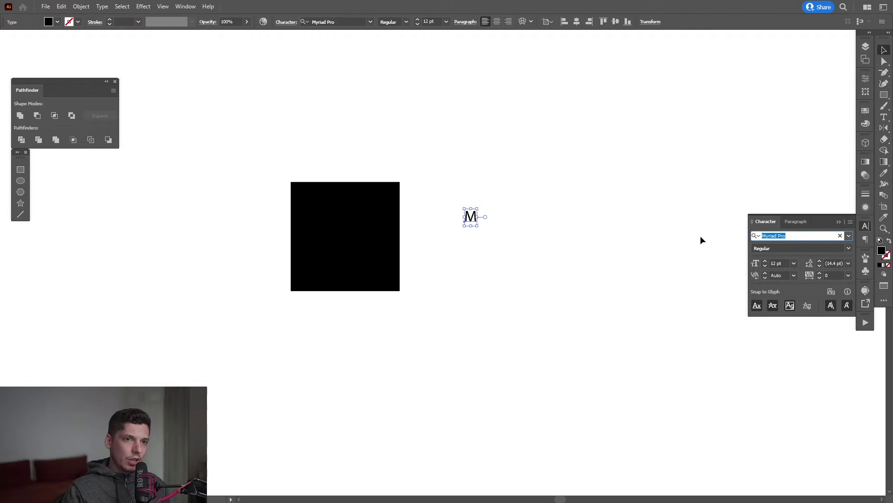
pyautogui.write('inter')
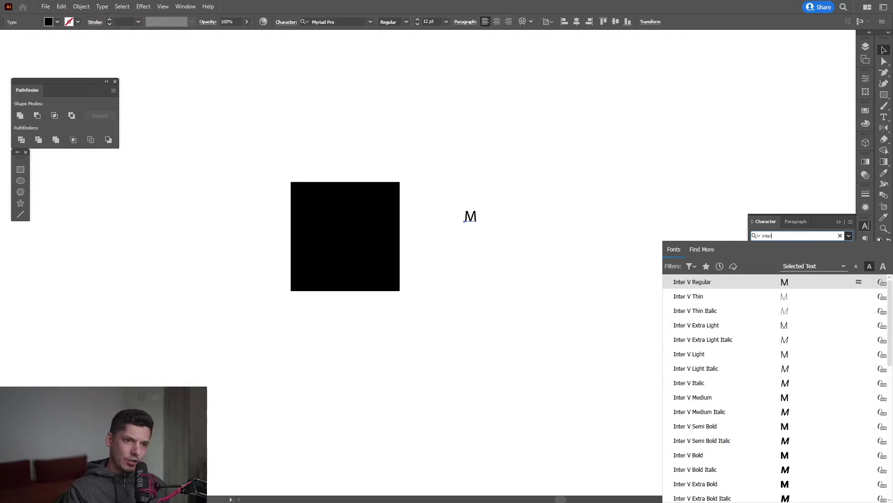
pyautogui.click(709, 302)
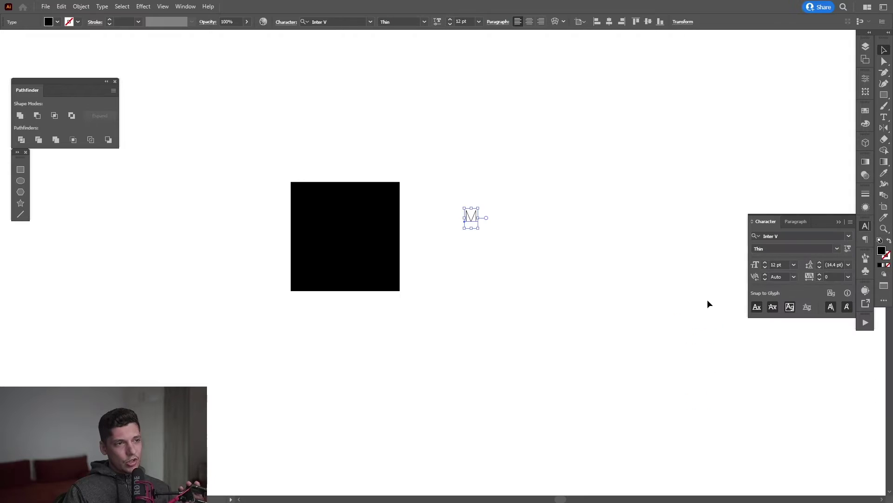
pyautogui.click(837, 247)
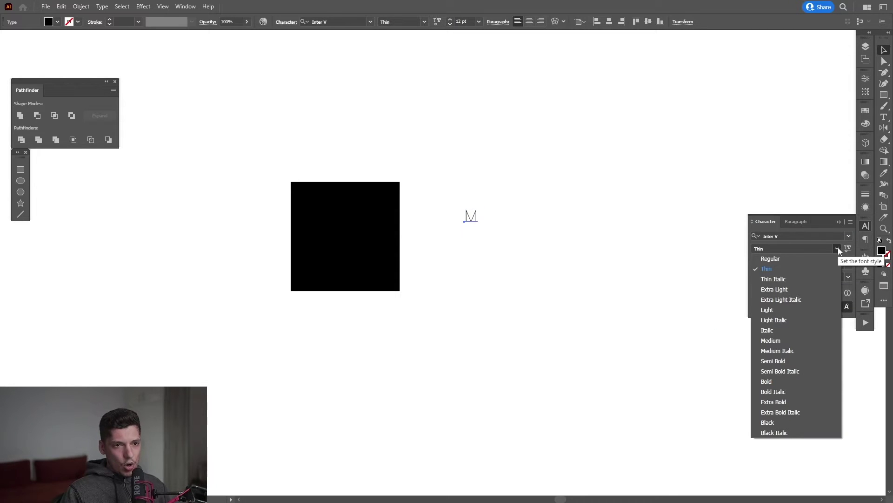
pyautogui.click(810, 290)
# Step: Expand the letter M into shapes with Object and Fill enabled, and delete the black square
pyautogui.scroll(2, 475, 218)
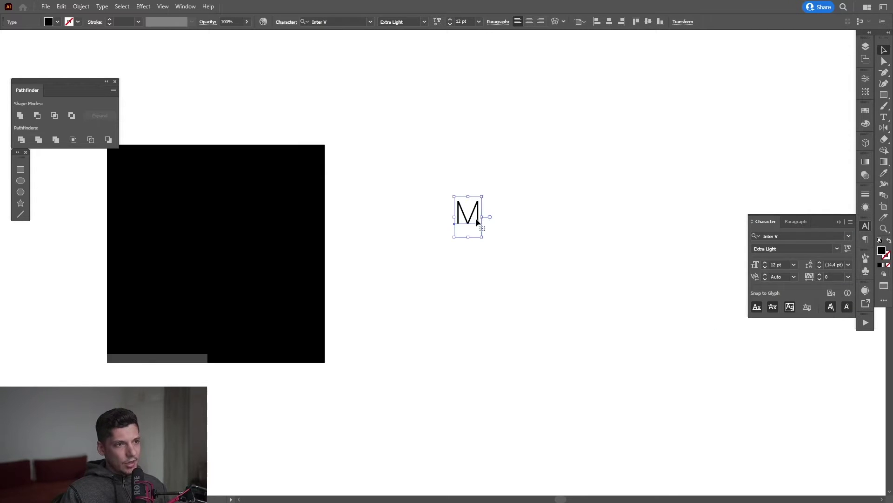
pyautogui.click(83, 7)
pyautogui.click(120, 120)
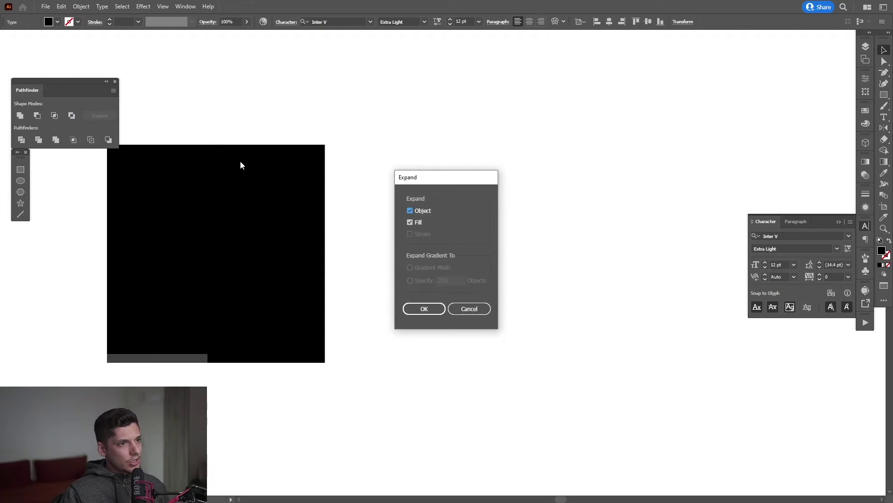
pyautogui.click(407, 305)
pyautogui.click(257, 164)
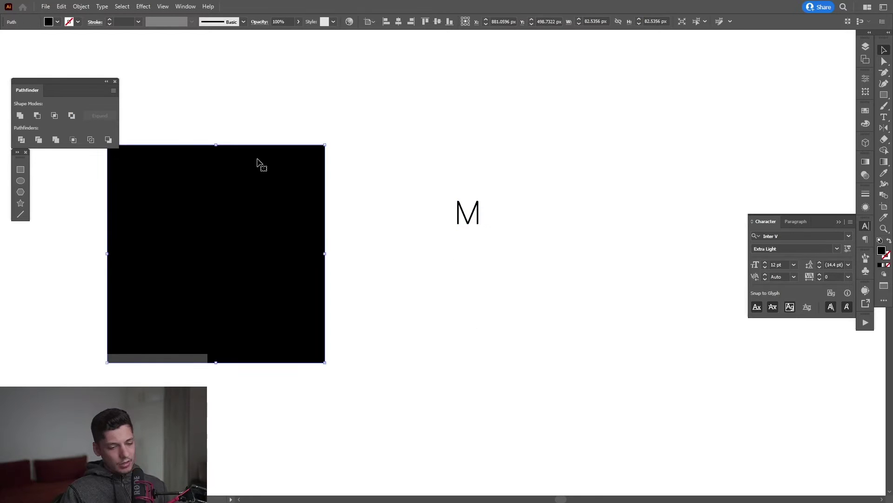
pyautogui.press('Delete')
# Step: Select the expanded letter M and scale it up to about 39 px wide
pyautogui.moveTo(355, 161); pyautogui.dragTo(543, 272)
pyautogui.hotkey('ctrl', '+')
pyautogui.moveTo(454, 258); pyautogui.dragTo(515, 257)
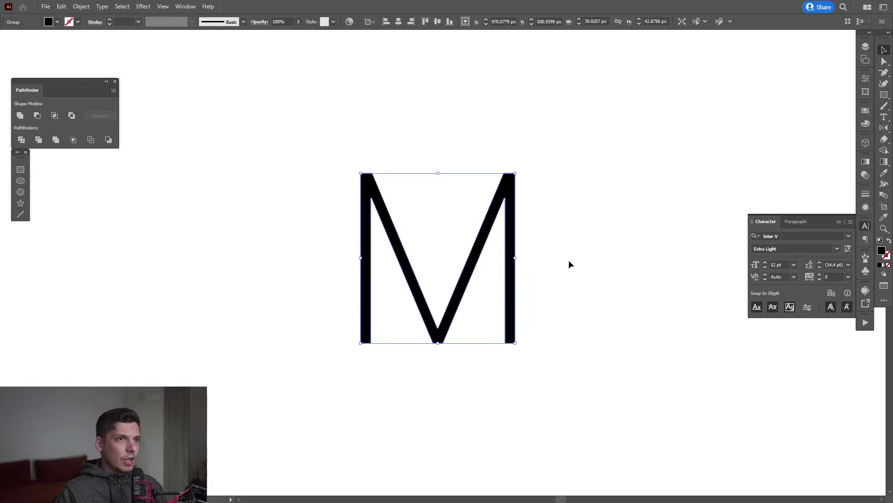
# Step: Try setting the M's width to 82 px with width and height unlinked, and undo the change
pyautogui.click(592, 21)
pyautogui.write('82')
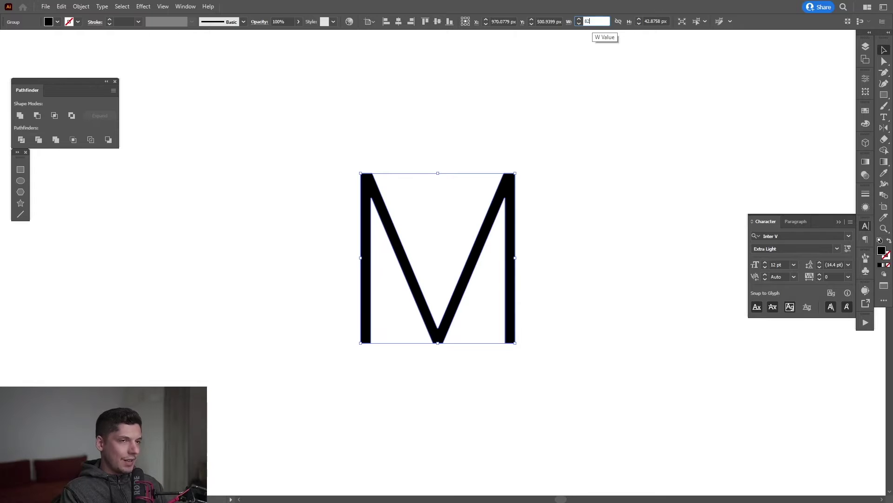
pyautogui.press('Return')
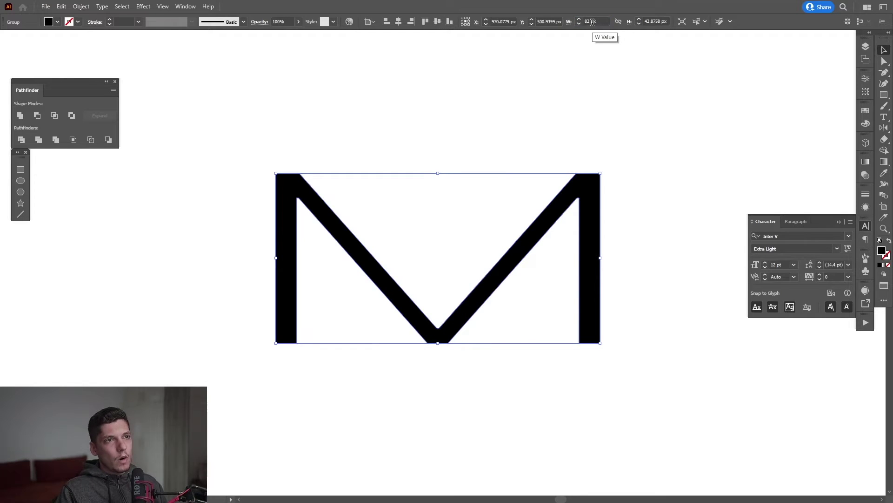
pyautogui.hotkey('ctrl', 'z')
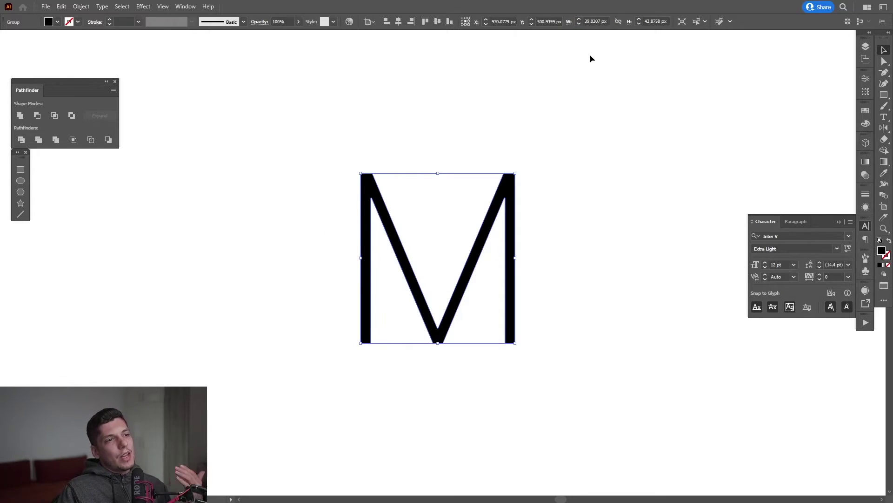
# Step: Constrain the M's width and height proportions and set its width to 82 px
pyautogui.click(618, 21)
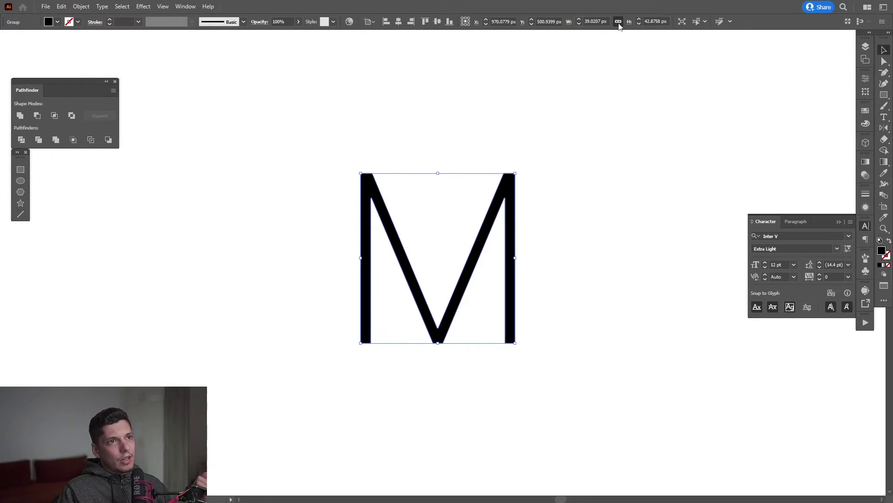
pyautogui.click(605, 21)
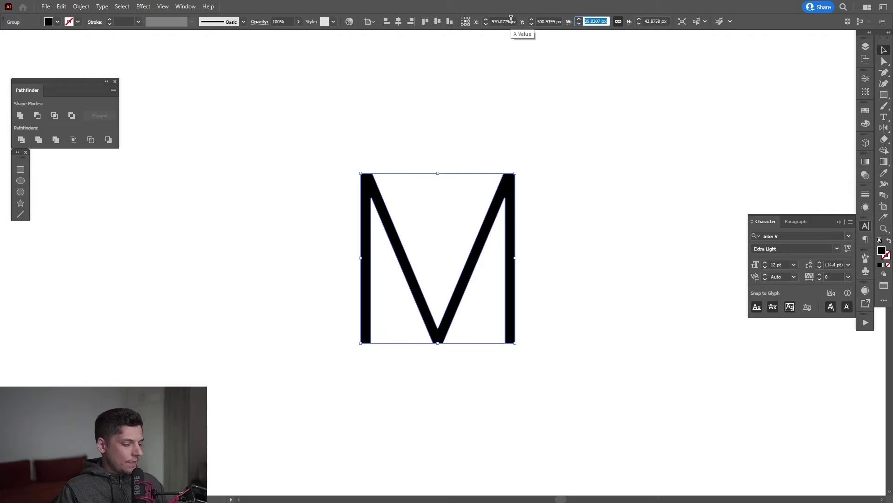
pyautogui.write('872')
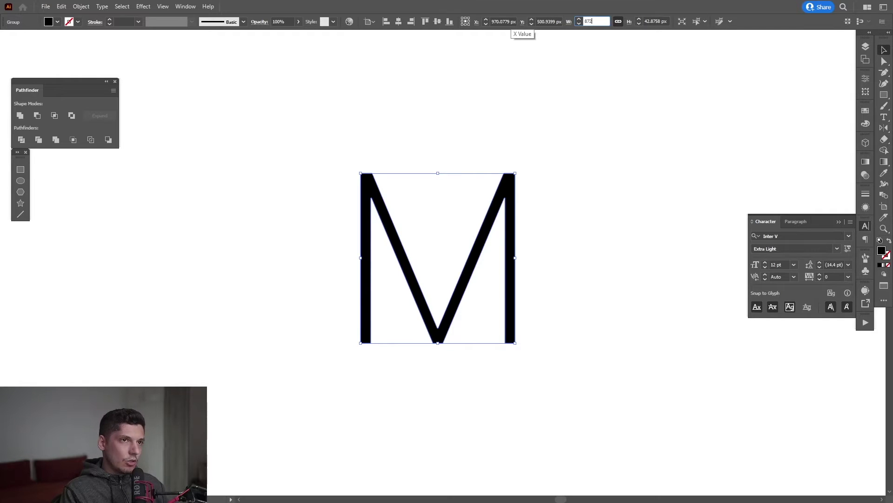
pyautogui.press('Return')
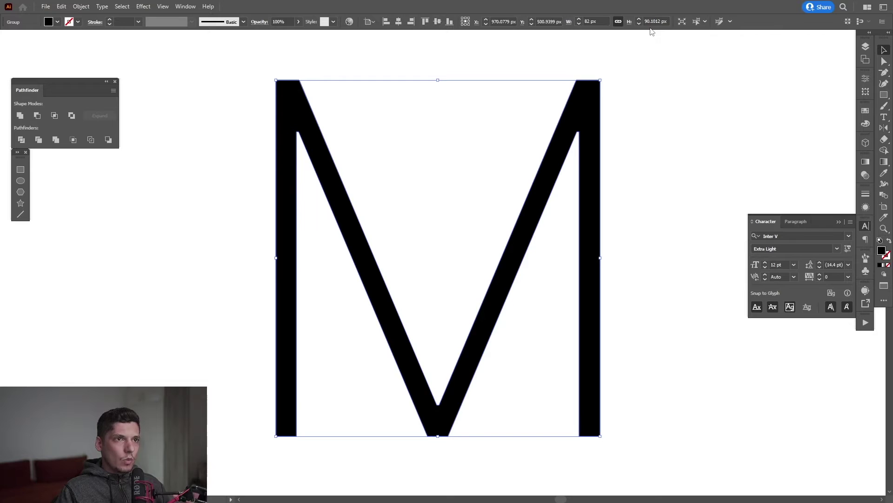
# Step: Create a new action set named Blend2
pyautogui.scroll(-2, 520, 261)
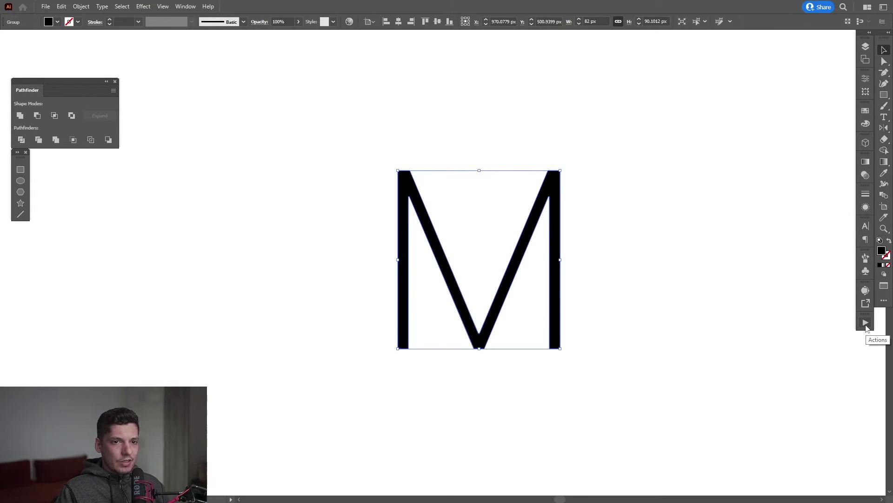
pyautogui.click(866, 327)
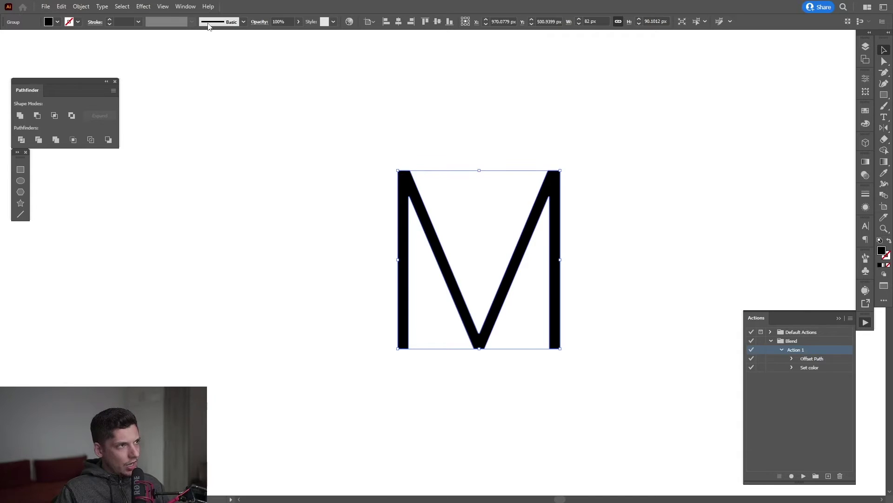
pyautogui.click(185, 6)
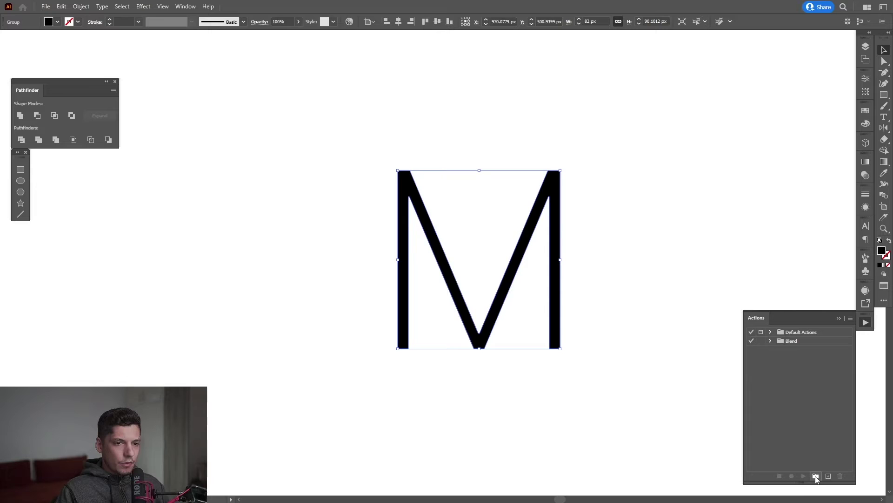
pyautogui.click(816, 476)
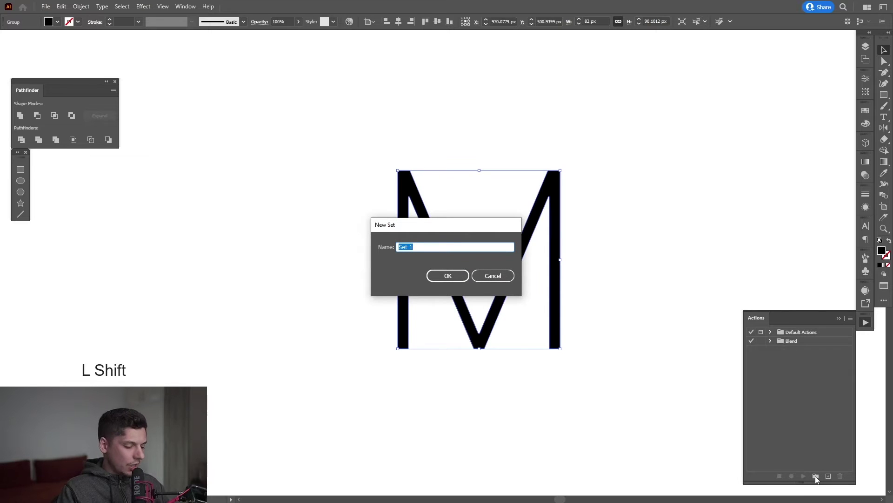
pyautogui.write('Blend2')
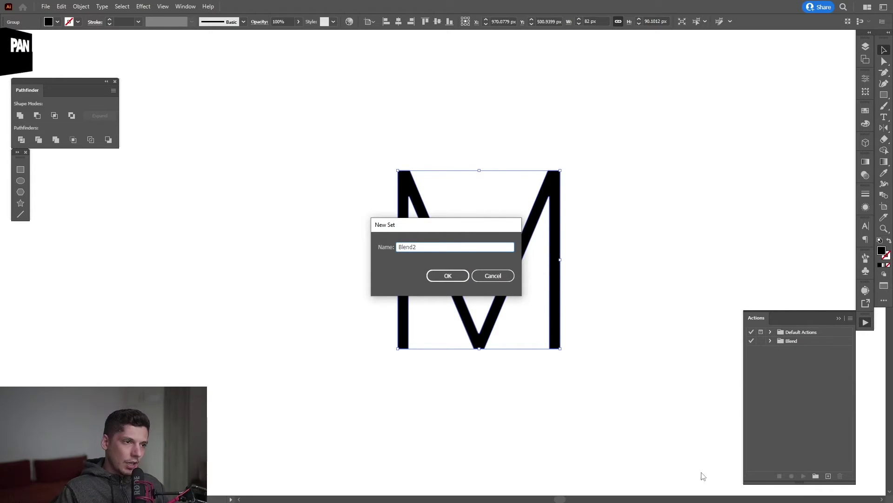
pyautogui.press('Return')
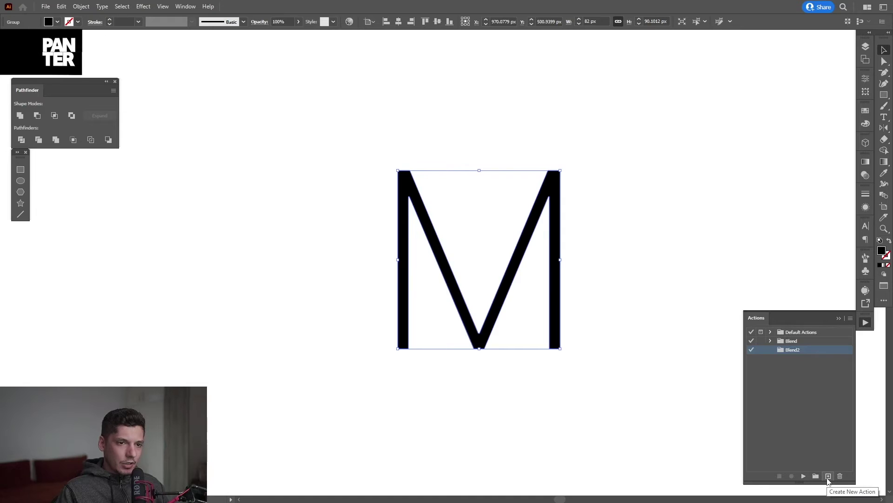
# Step: Create a new action in the Blend2 set with the default name and start recording it
pyautogui.click(828, 477)
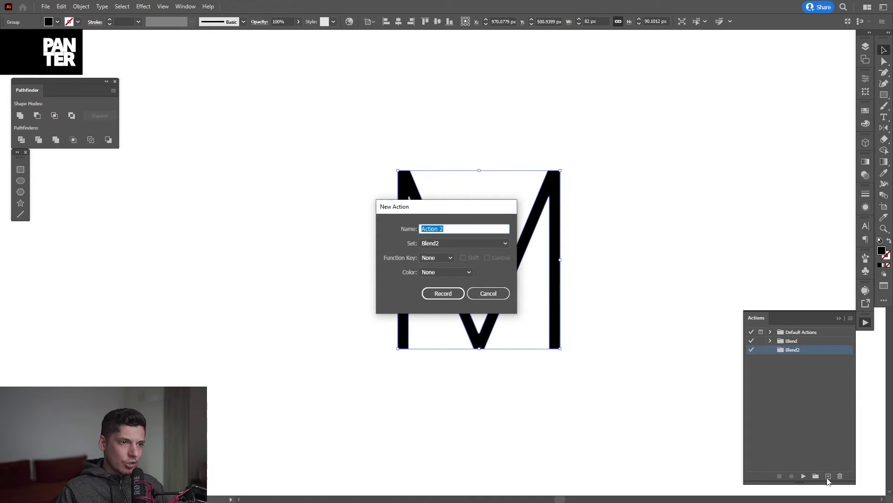
pyautogui.click(445, 294)
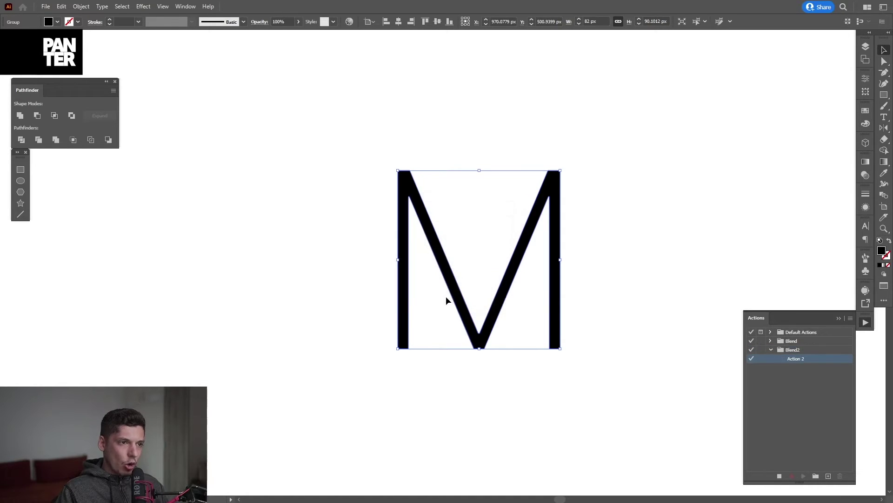
pyautogui.press('space')
pyautogui.moveTo(642, 323); pyautogui.dragTo(594, 327)
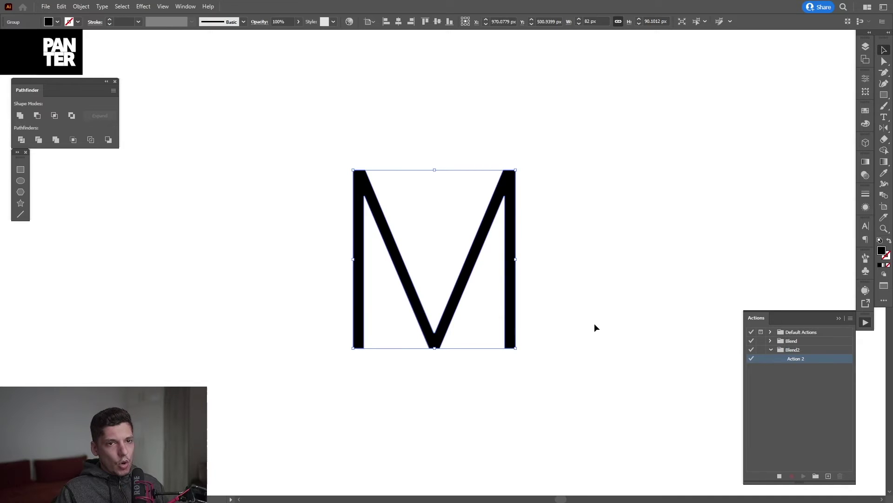
# Step: Offset the M's path by 9 px with miter joins and swap fill and stroke on the offset shape
pyautogui.click(87, 7)
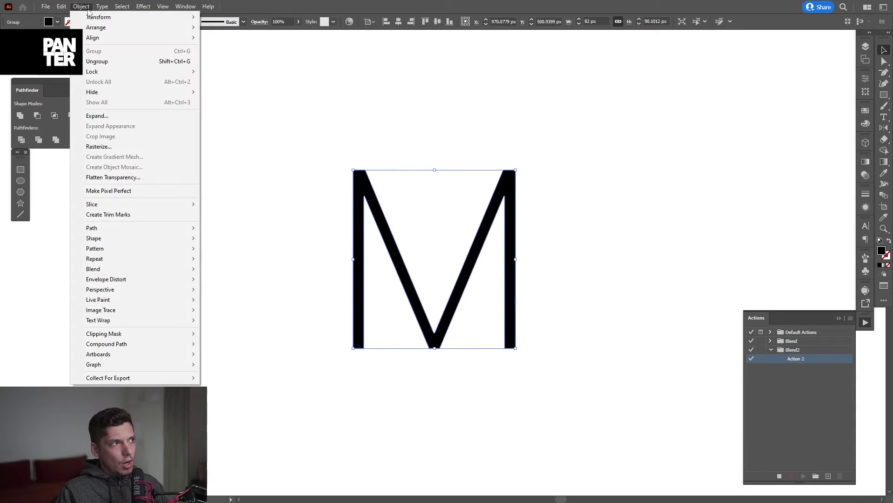
pyautogui.moveTo(119, 230)
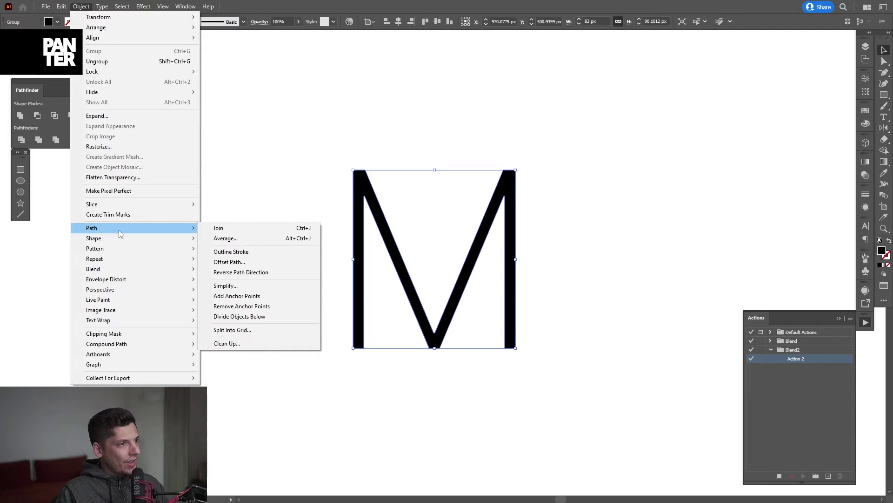
pyautogui.click(230, 262)
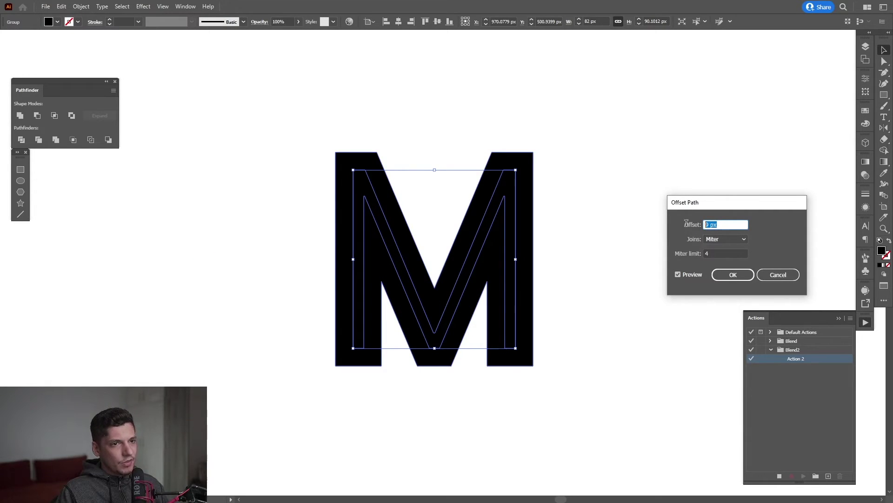
pyautogui.click(726, 275)
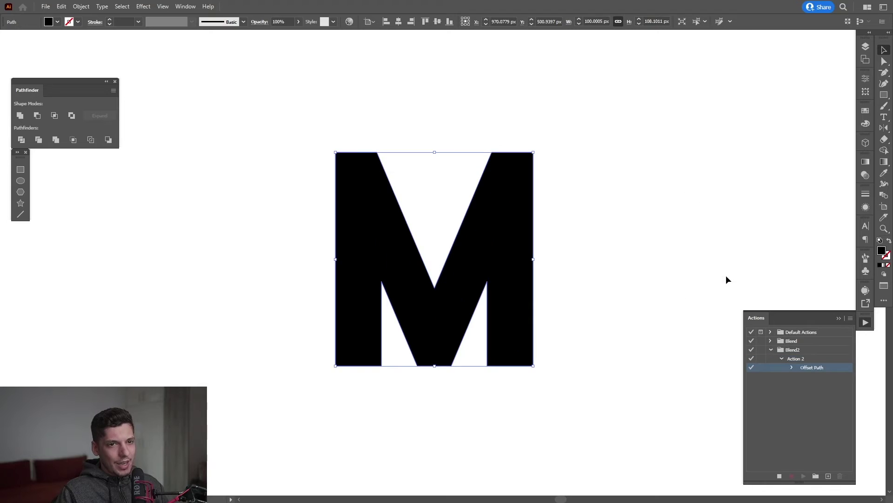
pyautogui.click(889, 241)
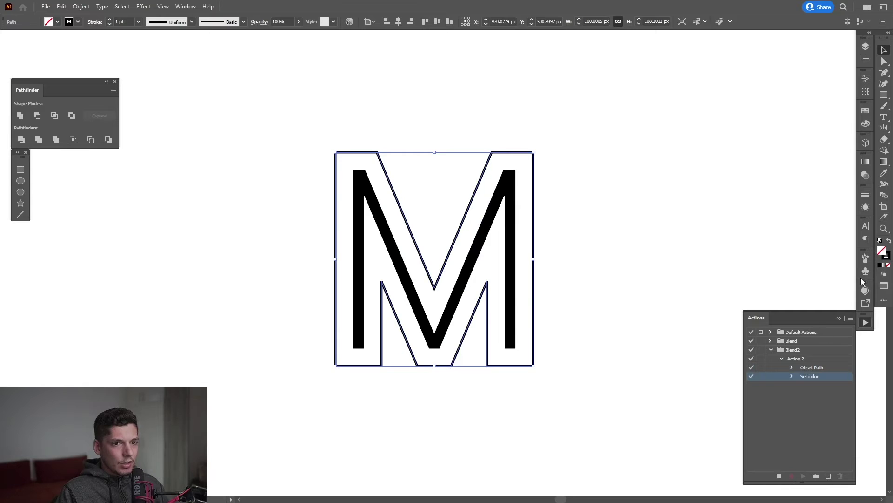
# Step: Stop recording and play Action 2 repeatedly until the offset outlines around the M are about 244 px wide
pyautogui.click(780, 475)
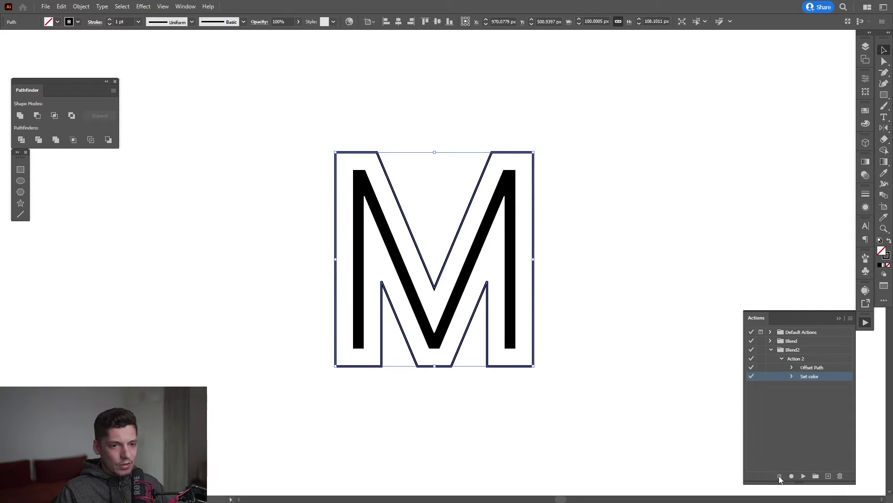
pyautogui.click(797, 359)
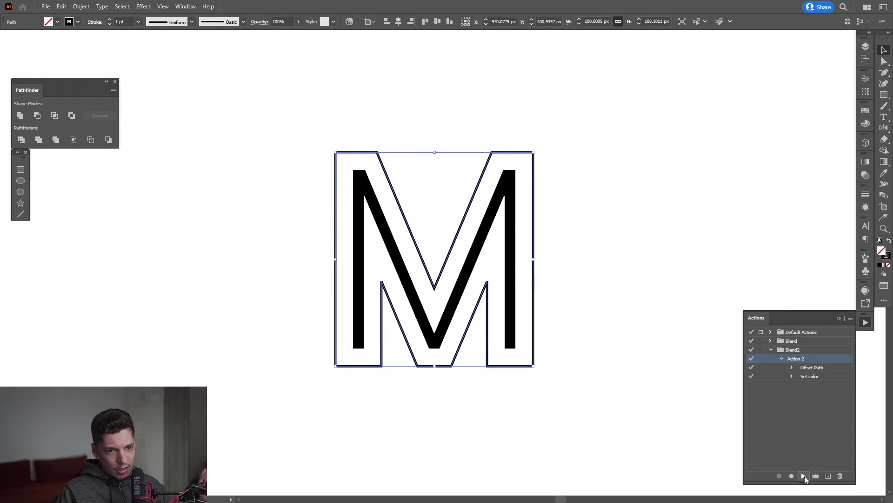
pyautogui.click(804, 476)
pyautogui.click(805, 476)
pyautogui.click(804, 476)
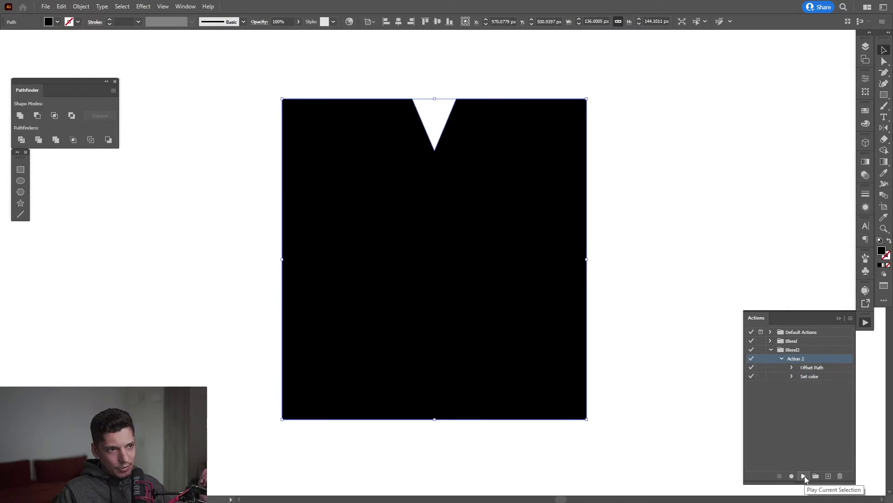
pyautogui.click(805, 476)
pyautogui.click(804, 477)
pyautogui.click(805, 476)
pyautogui.click(804, 476)
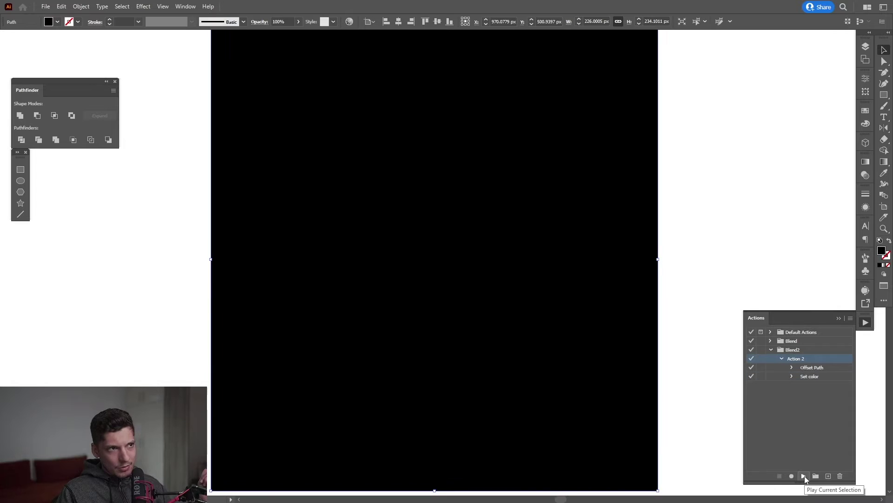
pyautogui.click(804, 476)
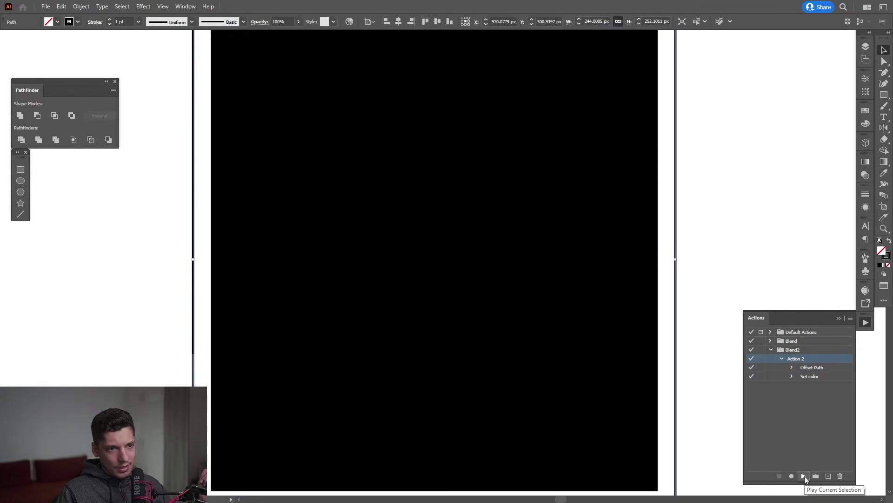
# Step: Group all the M shapes and give the group no fill and a black stroke
pyautogui.moveTo(733, 203); pyautogui.dragTo(354, 261)
pyautogui.hotkey('ctrl', 'g')
pyautogui.moveTo(243, 284); pyautogui.dragTo(228, 287)
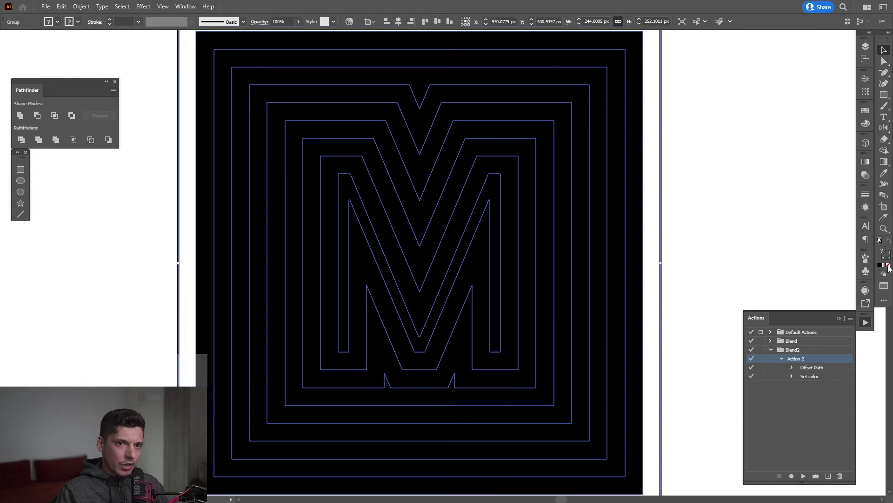
pyautogui.click(887, 263)
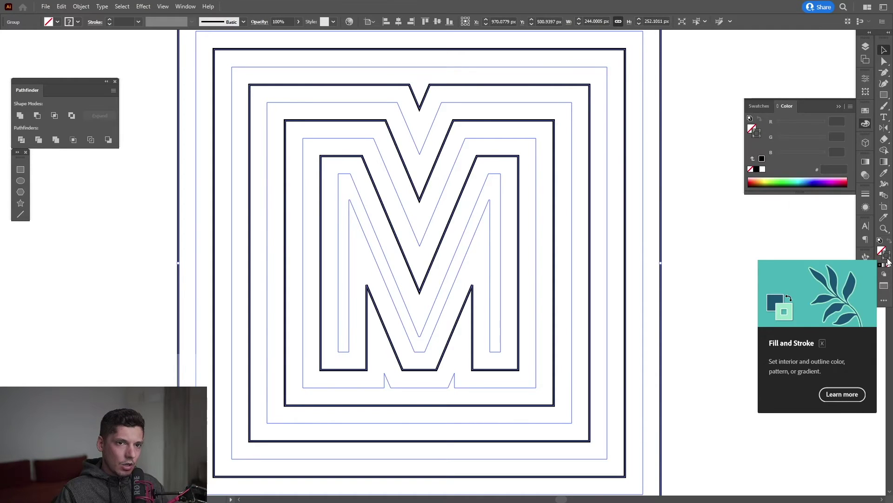
pyautogui.click(888, 263)
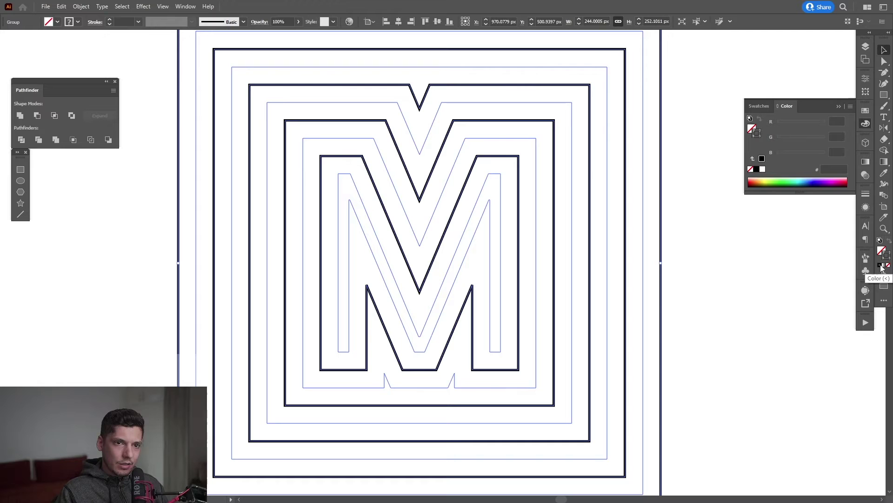
pyautogui.click(882, 268)
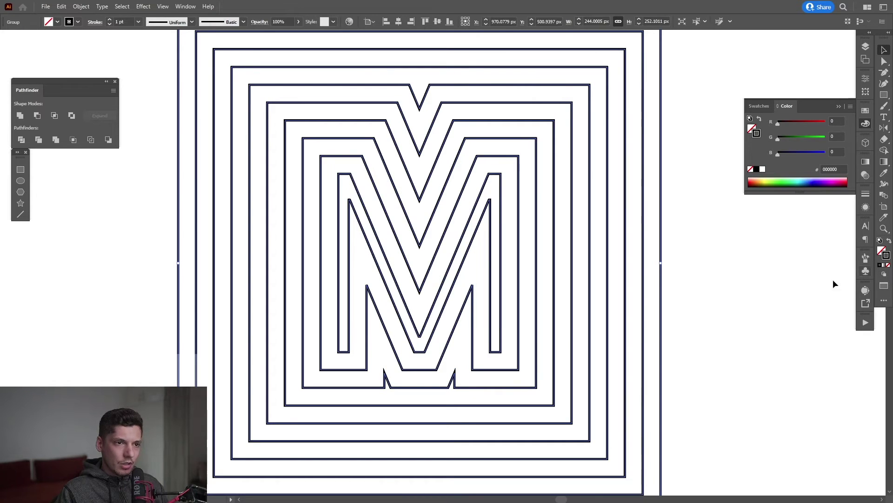
# Step: Ungroup the outlines and swap fill and stroke on the innermost M
pyautogui.rightClick(463, 193)
pyautogui.click(508, 271)
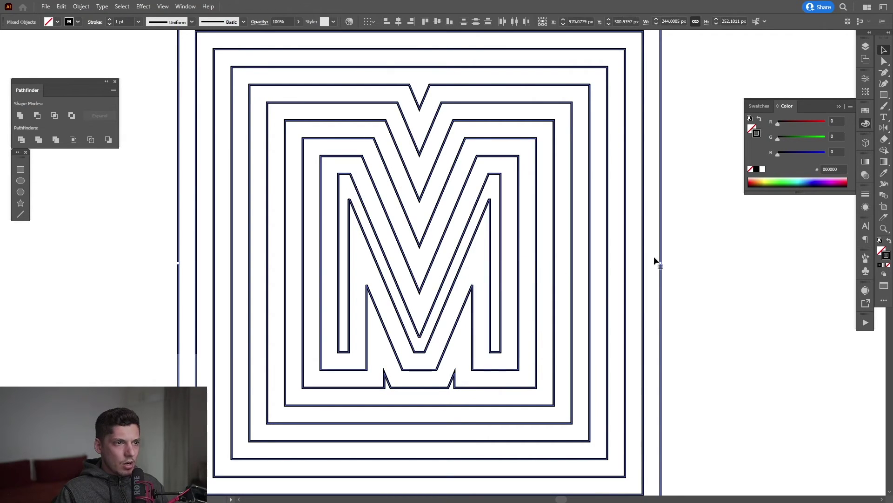
pyautogui.click(528, 236)
pyautogui.click(501, 235)
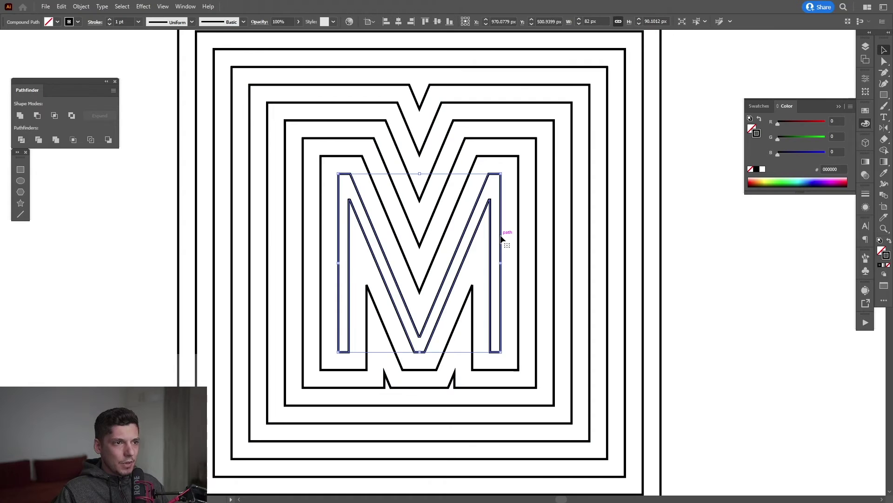
pyautogui.click(888, 242)
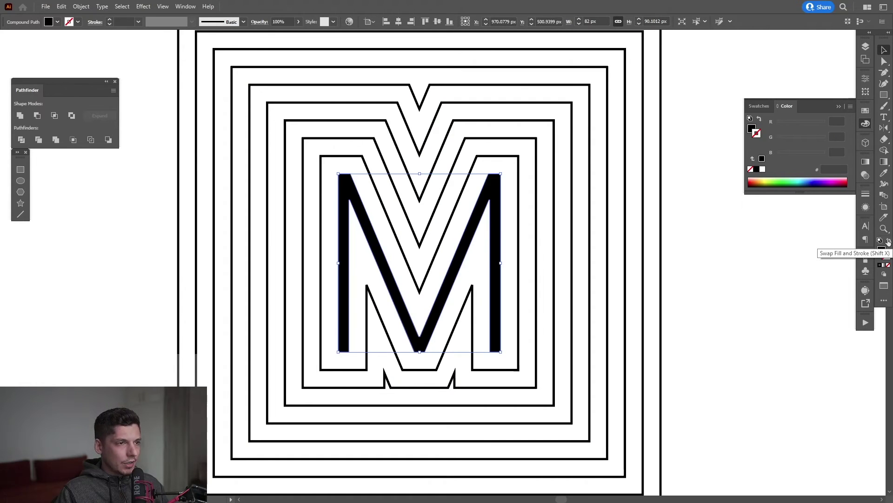
# Step: Add a 2 pt stroke to the filled innermost M
pyautogui.click(720, 300)
pyautogui.scroll(2, 492, 261)
pyautogui.moveTo(492, 260)
pyautogui.mouseDown()
pyautogui.moveTo(441, 271)
pyautogui.moveTo(451, 271)
pyautogui.mouseUp()
pyautogui.scroll(-1, 450, 271)
pyautogui.click(449, 271)
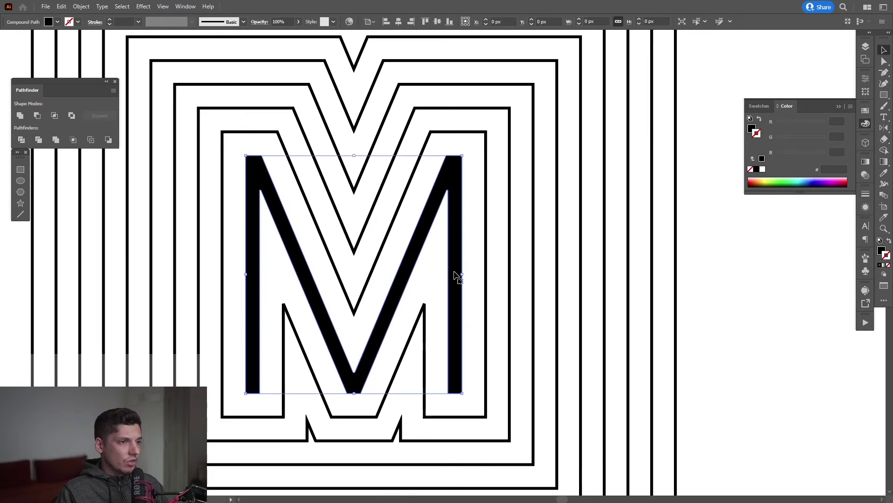
pyautogui.click(868, 199)
pyautogui.click(866, 194)
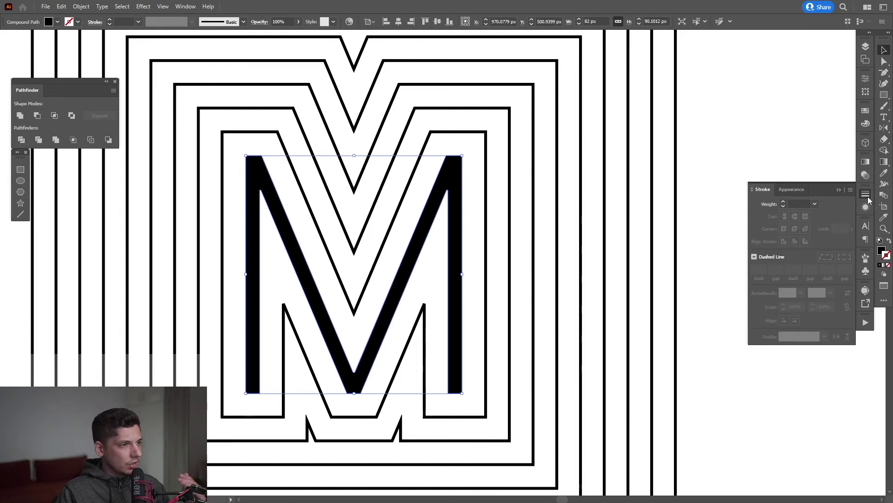
pyautogui.doubleClick(795, 204)
pyautogui.press('Up')
pyautogui.press('Up')
pyautogui.press('Up')
pyautogui.press('Up')
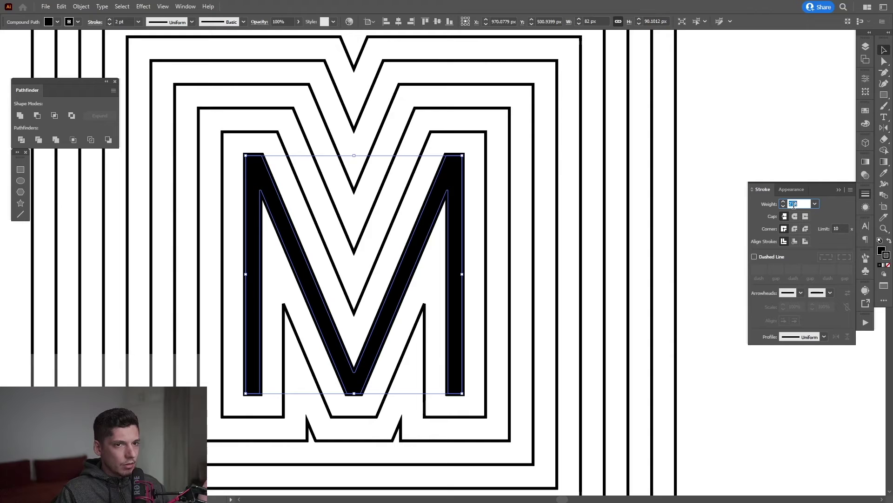
# Step: Give the first offset outline around the M an 8 pt stroke with a miter limit of 7
pyautogui.click(487, 236)
pyautogui.click(800, 203)
pyautogui.write('8')
pyautogui.press('Return')
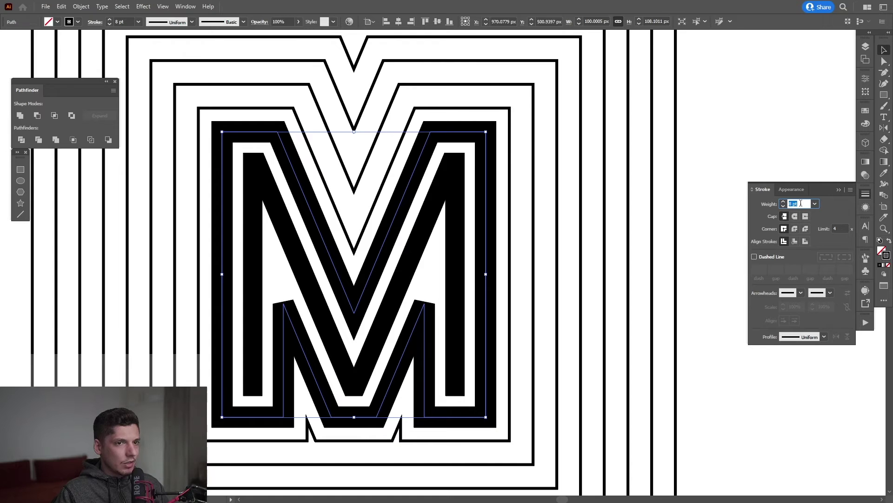
pyautogui.scroll(3, 398, 328)
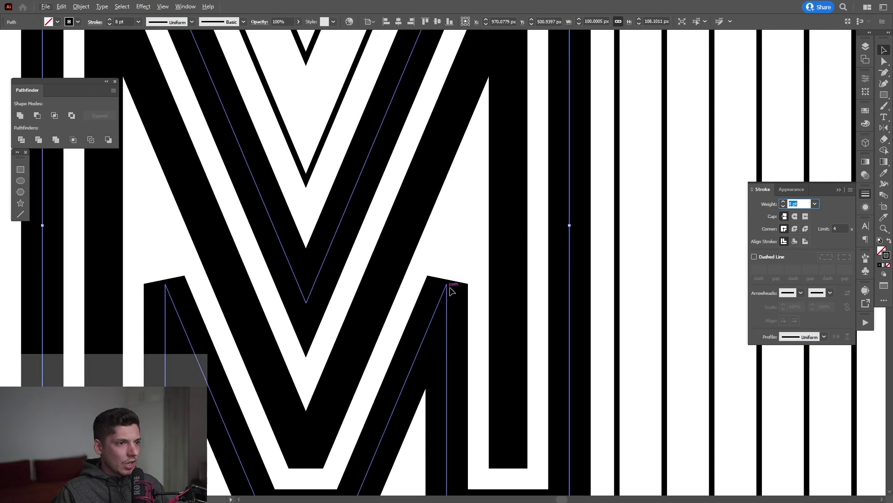
pyautogui.click(841, 228)
pyautogui.press('Up')
pyautogui.press('Up')
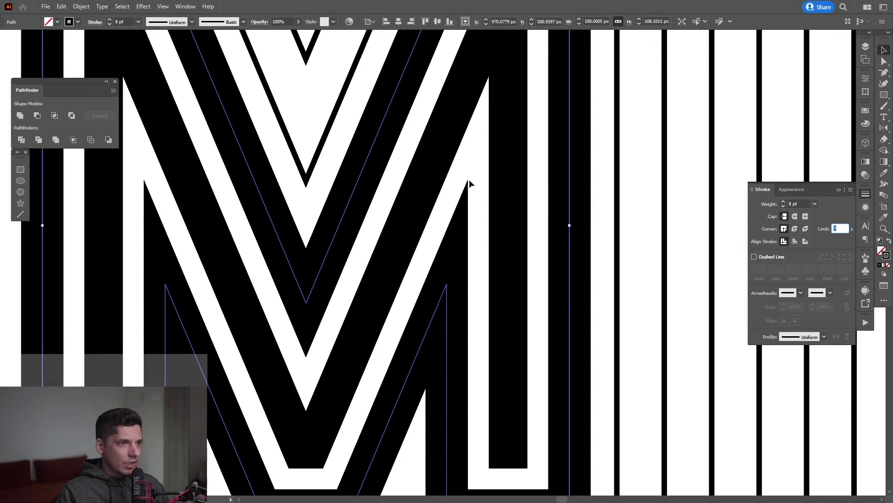
pyautogui.click(477, 287)
# Step: Set the innermost M's stroke weight to 4 pt
pyautogui.scroll(-3, 477, 287)
pyautogui.press('space')
pyautogui.scroll(2, 482, 290)
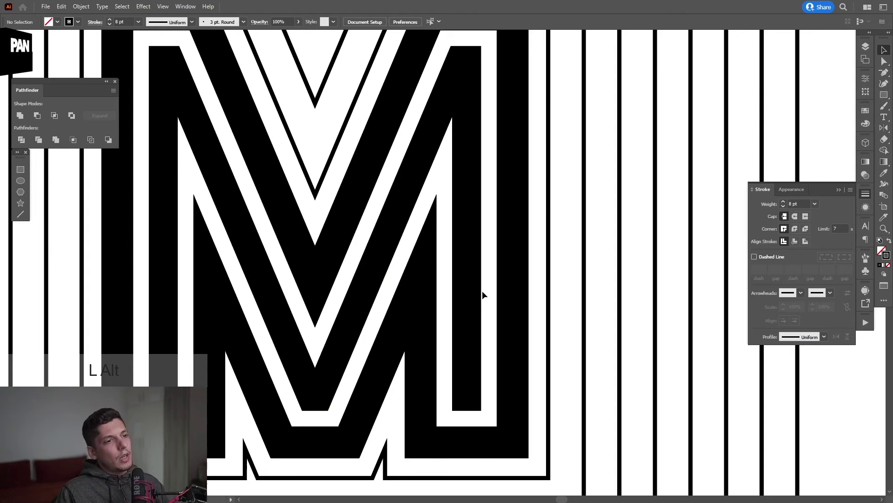
pyautogui.scroll(2, 518, 311)
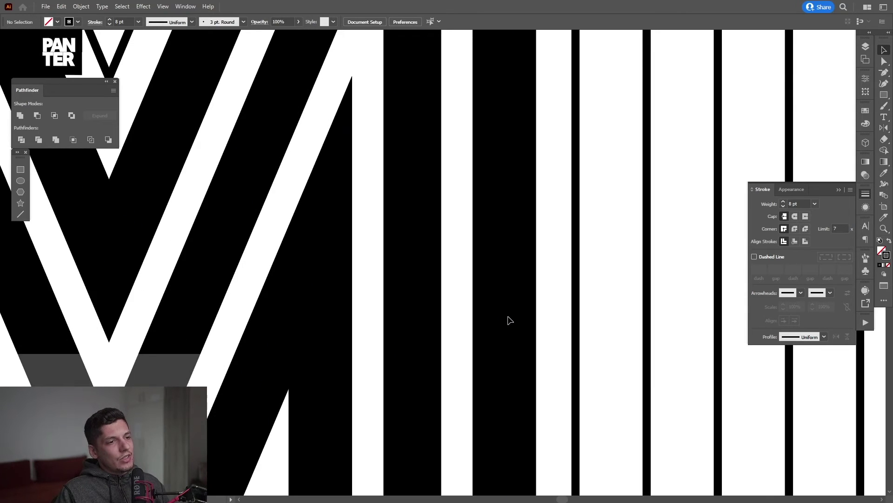
pyautogui.scroll(-2, 420, 312)
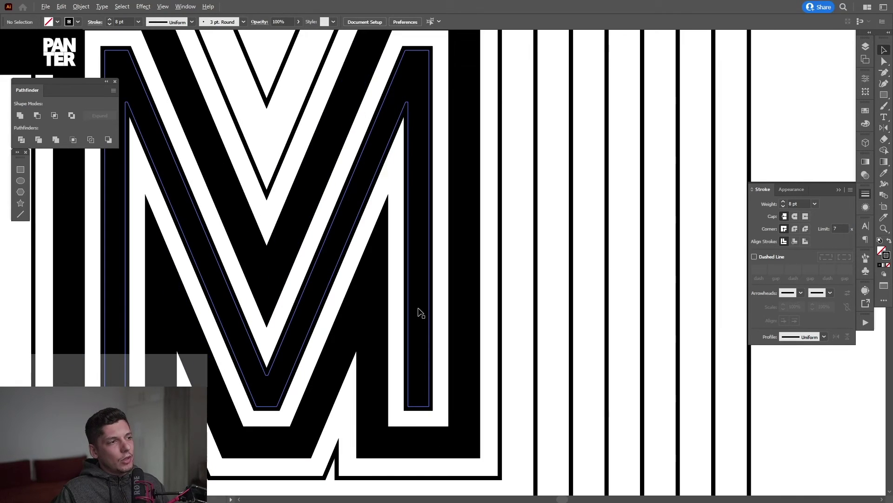
pyautogui.click(419, 311)
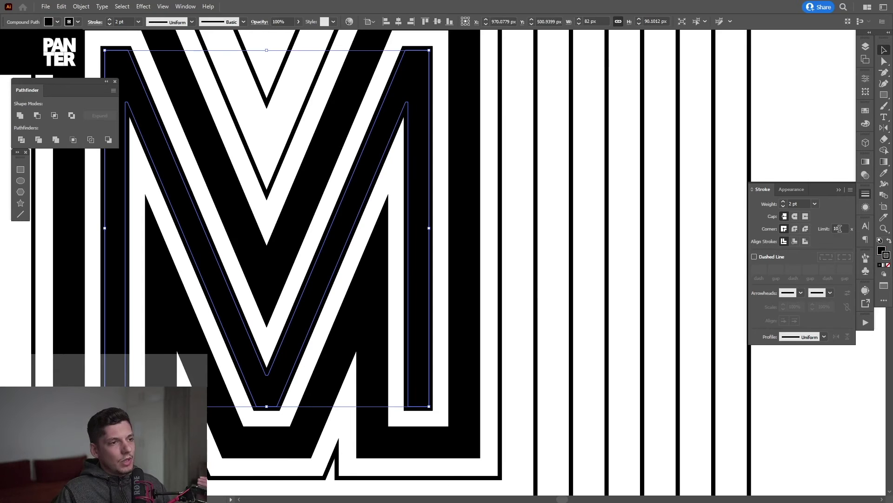
pyautogui.click(802, 204)
pyautogui.scroll(2, 802, 204)
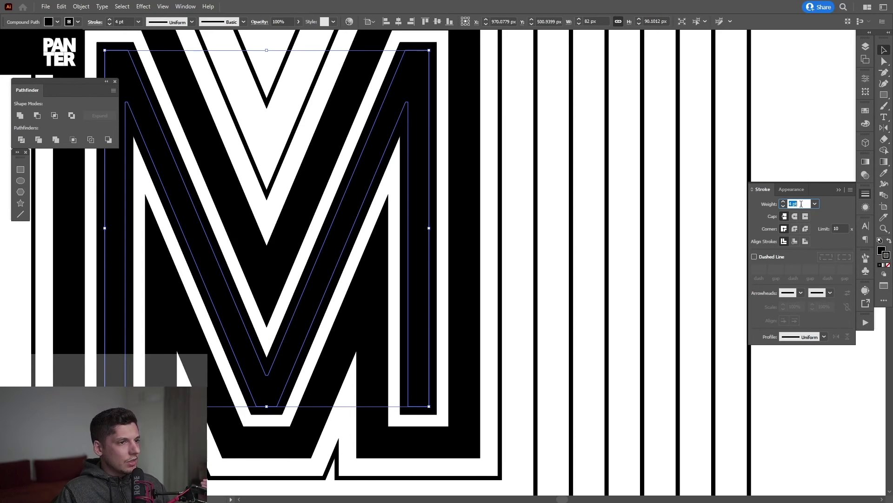
pyautogui.click(773, 154)
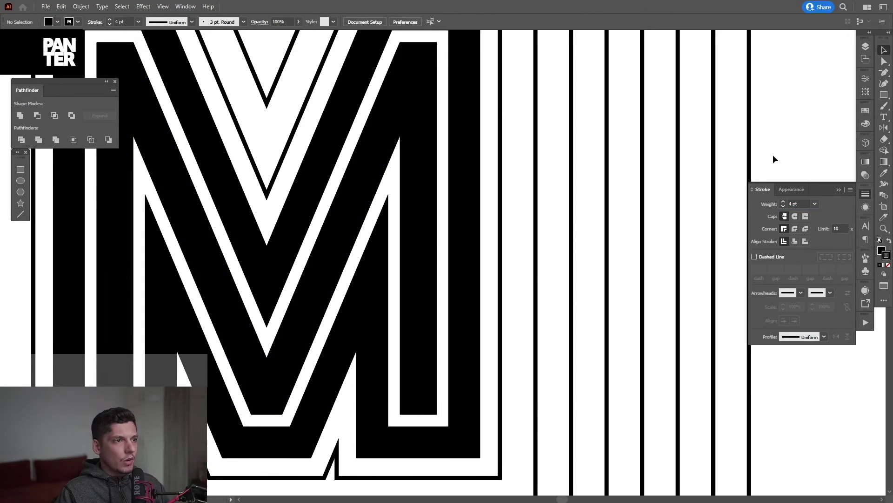
# Step: Try a 9 pt stroke on the first offset outline around the M and return it to 8 pt
pyautogui.scroll(3, 730, 173)
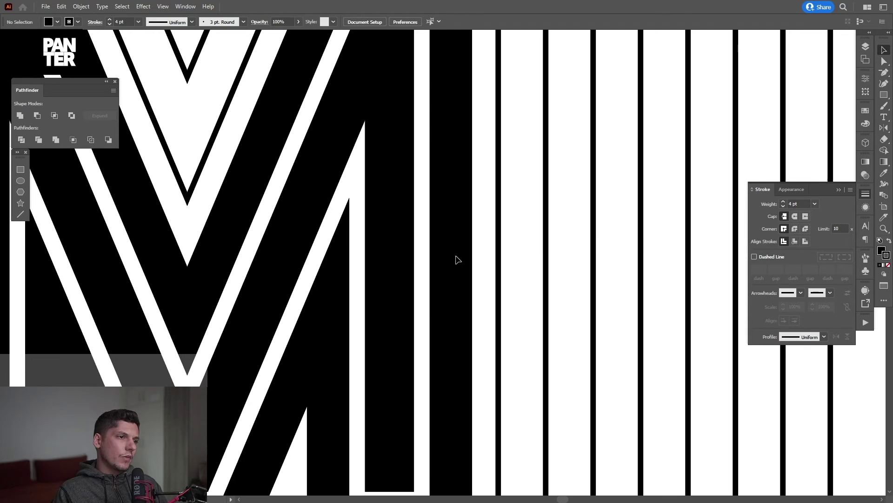
pyautogui.click(451, 256)
pyautogui.click(800, 204)
pyautogui.scroll(1, 801, 204)
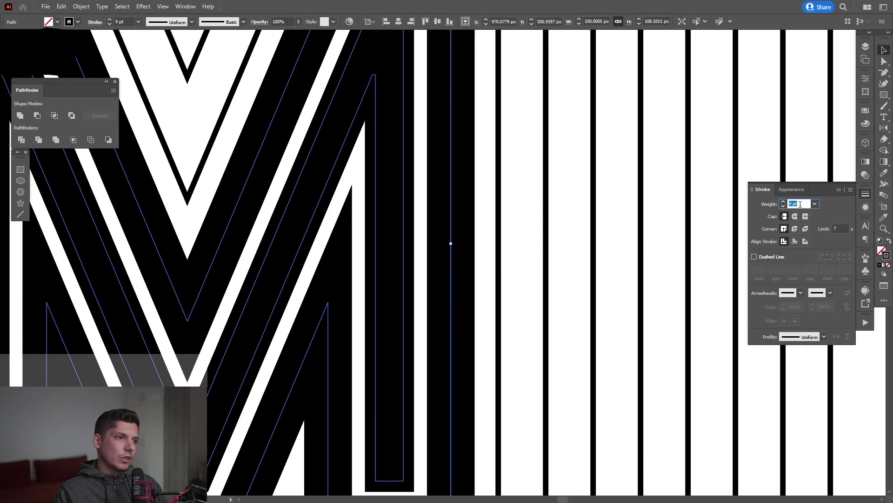
pyautogui.scroll(-1, 593, 229)
pyautogui.click(801, 203)
pyautogui.scroll(-1, 801, 203)
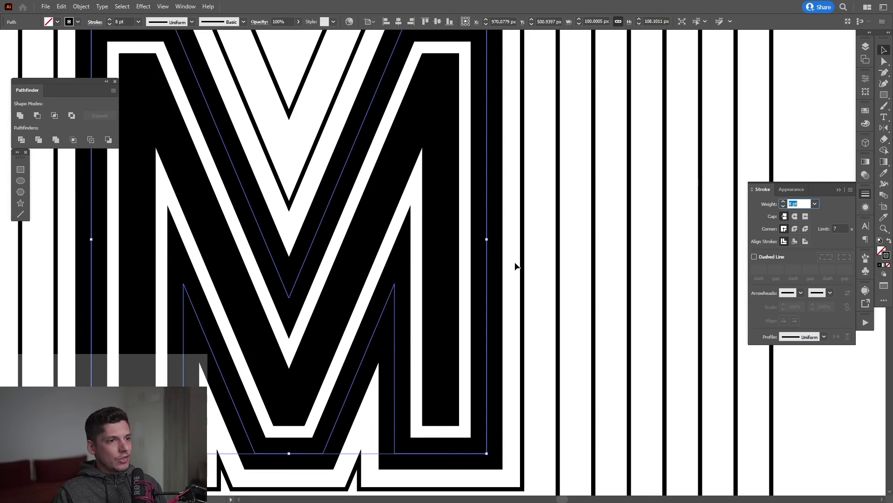
# Step: Set the second offset outline's stroke weight to 7 pt and the third outline's to 6 pt
pyautogui.click(526, 273)
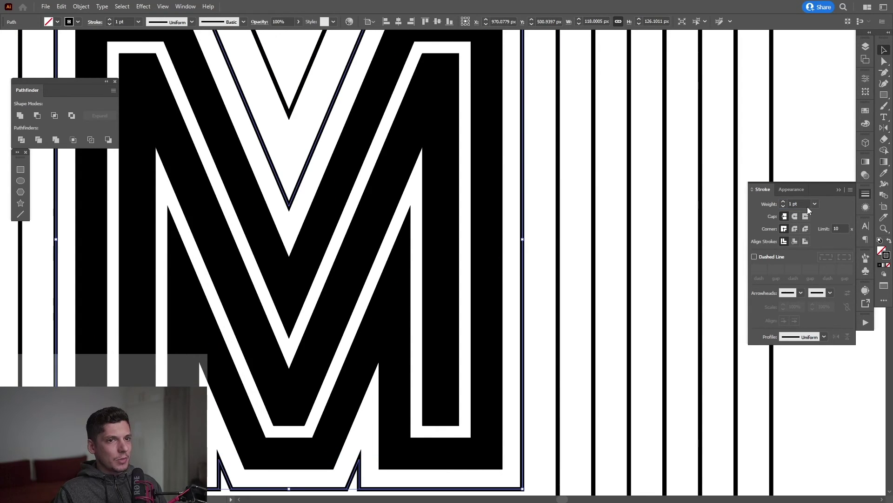
pyautogui.click(808, 207)
pyautogui.write('7')
pyautogui.press('Return')
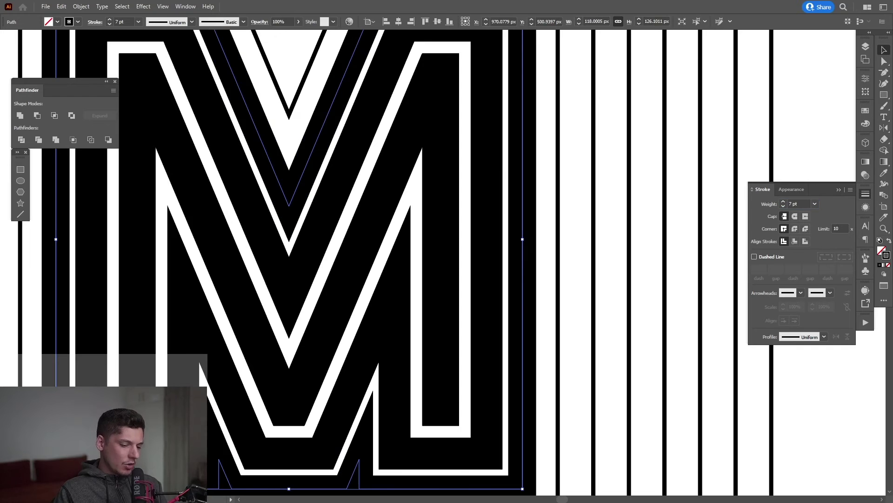
pyautogui.moveTo(561, 260); pyautogui.dragTo(554, 269)
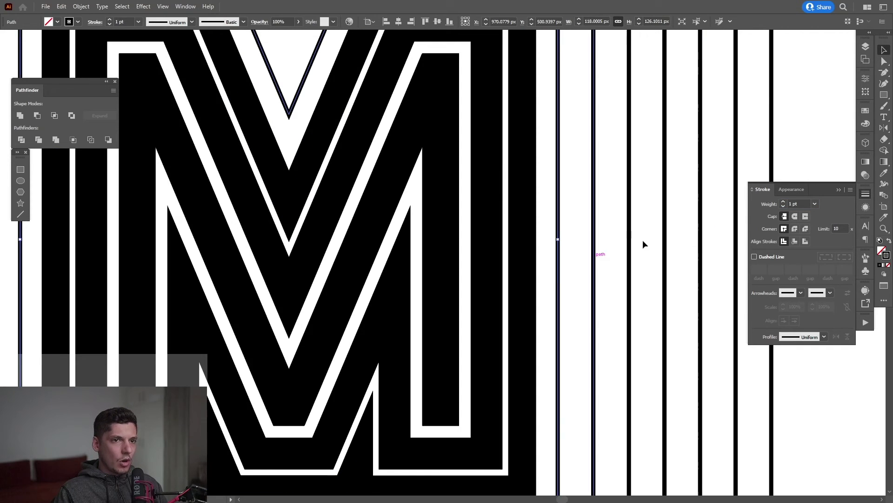
pyautogui.write('6')
pyautogui.press('Return')
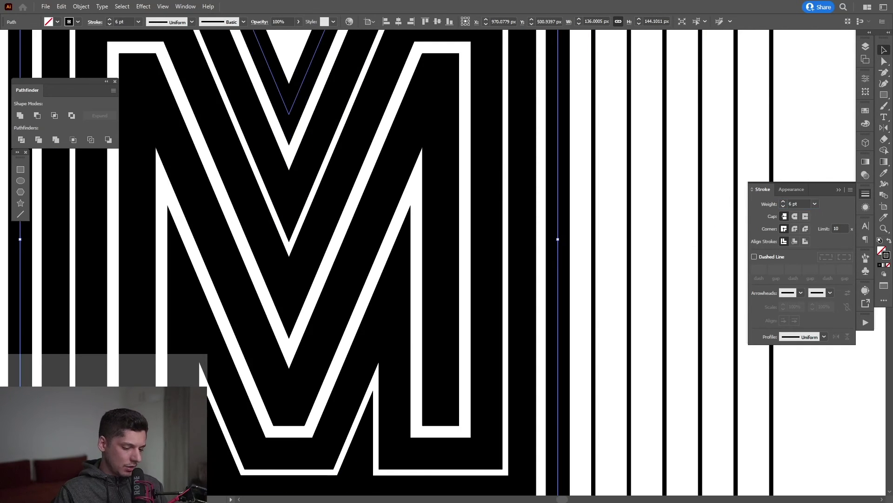
# Step: Give the remaining outlines progressively thinner strokes towards the outside, and play Action 2 again to add more outer outlines
pyautogui.click(594, 266)
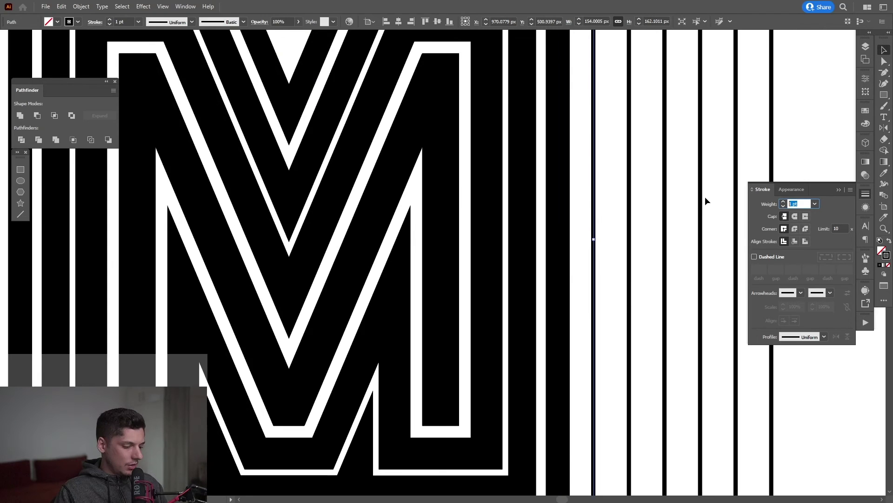
pyautogui.press('Return')
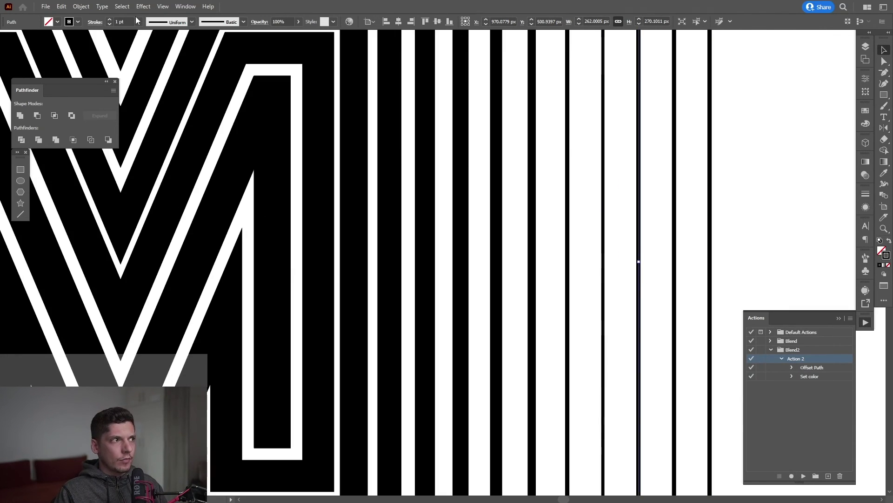
pyautogui.click(128, 20)
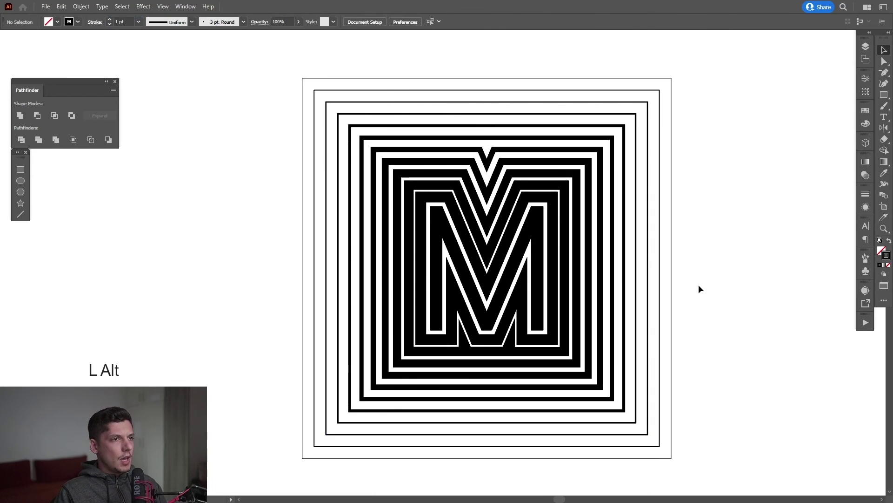
pyautogui.scroll(3, 699, 284)
# Step: Increase the innermost M's stroke weight to 7 pt
pyautogui.press('z')
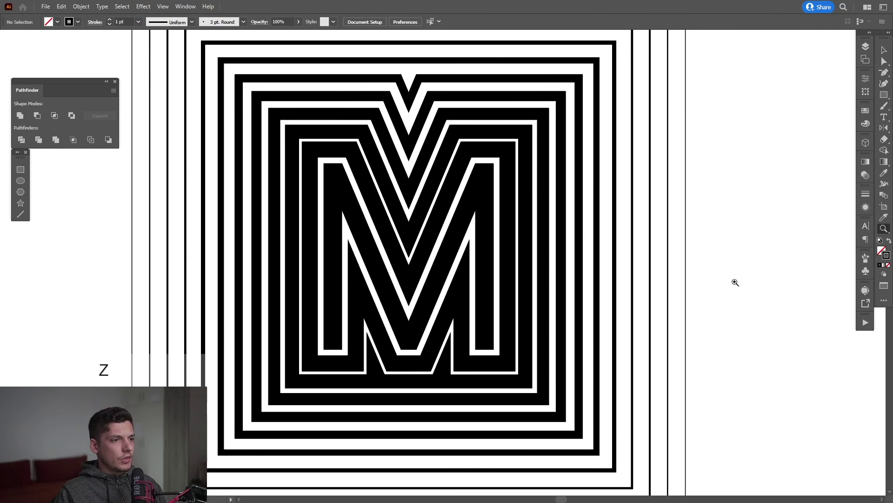
pyautogui.moveTo(735, 282)
pyautogui.mouseDown()
pyautogui.moveTo(714, 277)
pyautogui.moveTo(725, 277)
pyautogui.mouseUp()
pyautogui.press('v')
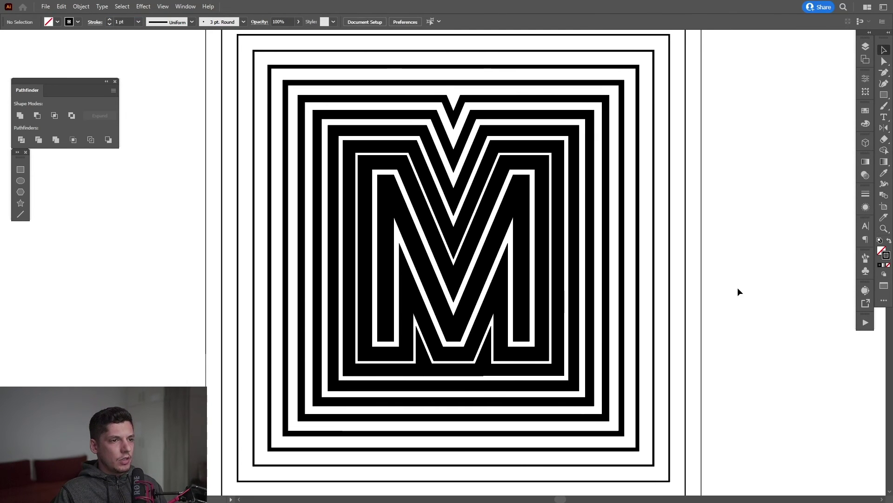
pyautogui.scroll(4, 545, 278)
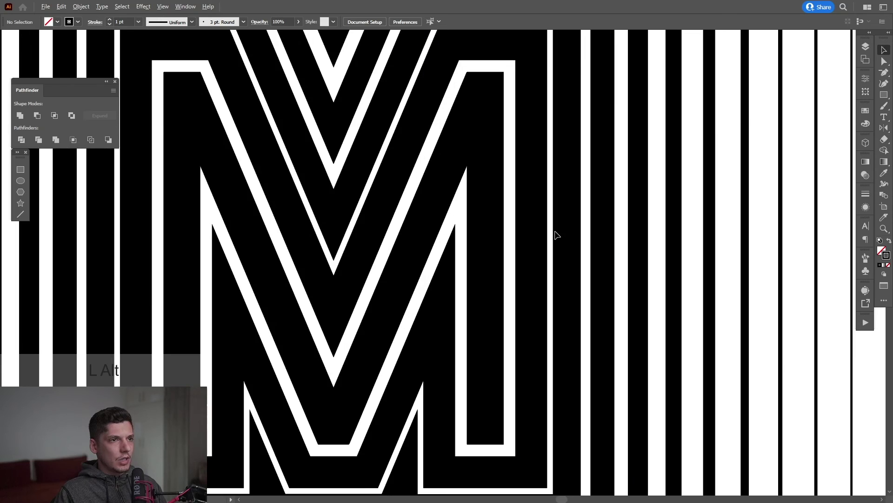
pyautogui.scroll(-2, 561, 234)
pyautogui.scroll(2, 562, 242)
pyautogui.click(500, 259)
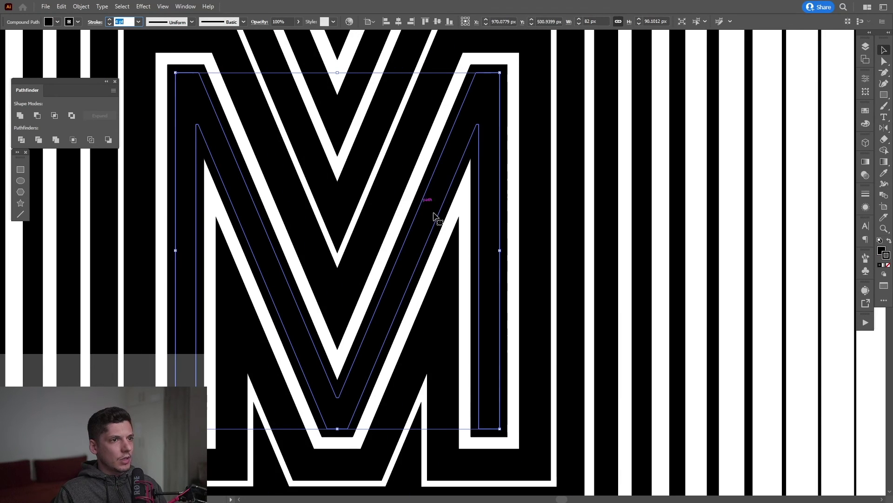
pyautogui.scroll(2, 540, 269)
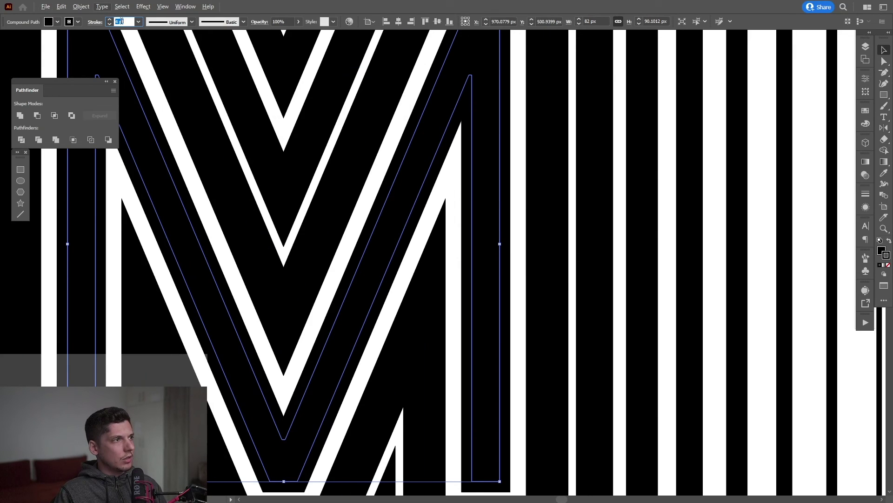
pyautogui.press('Up')
pyautogui.press('Up')
pyautogui.press('Up')
pyautogui.press('Up')
pyautogui.press('Down')
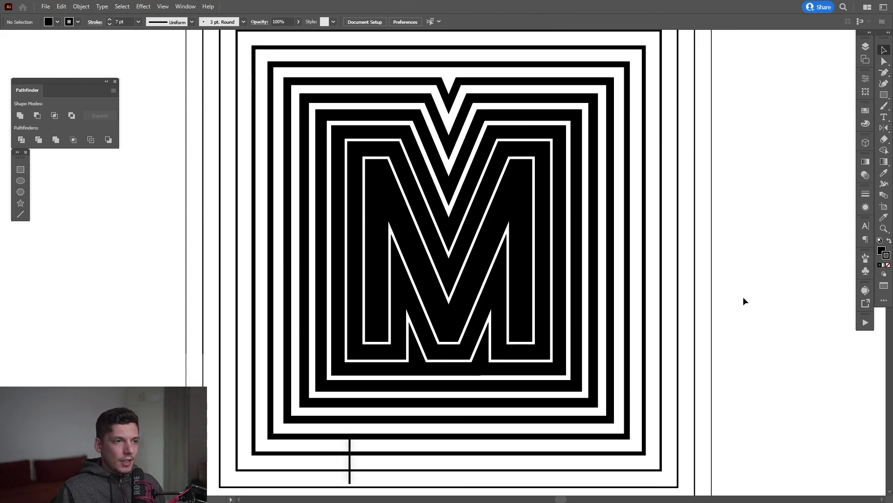